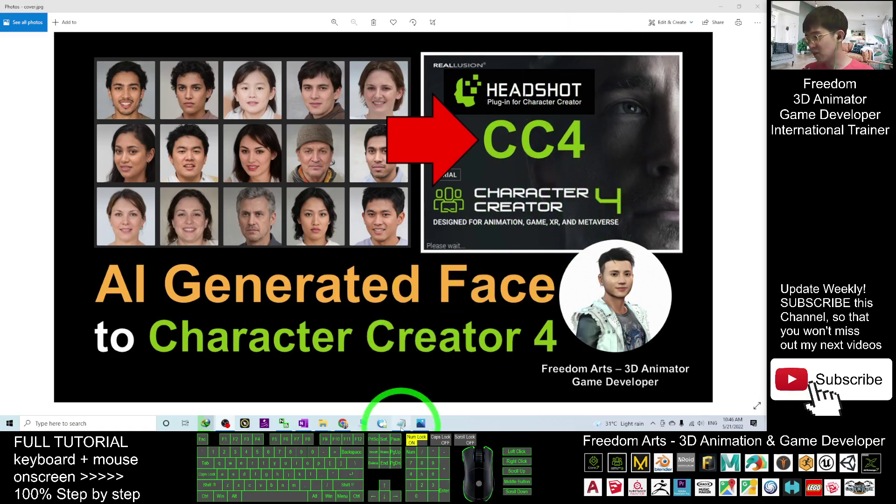
- Add the line 'Get in AI Generated faces' above the generated.photos link in Notepad, then minimize it
left_click(401, 423)
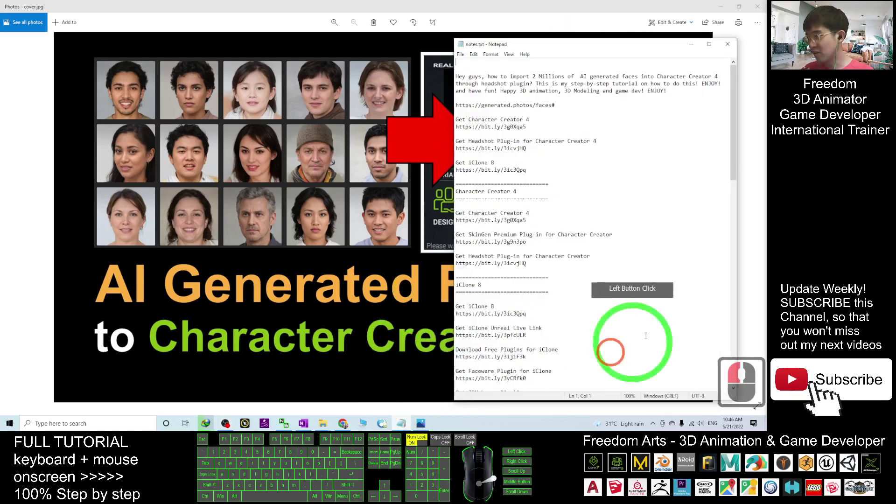
left_click(456, 99)
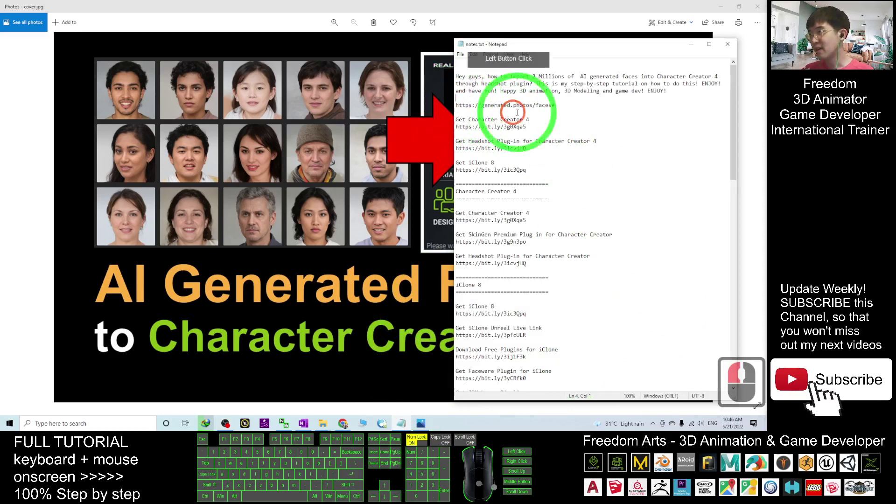
key("Return")
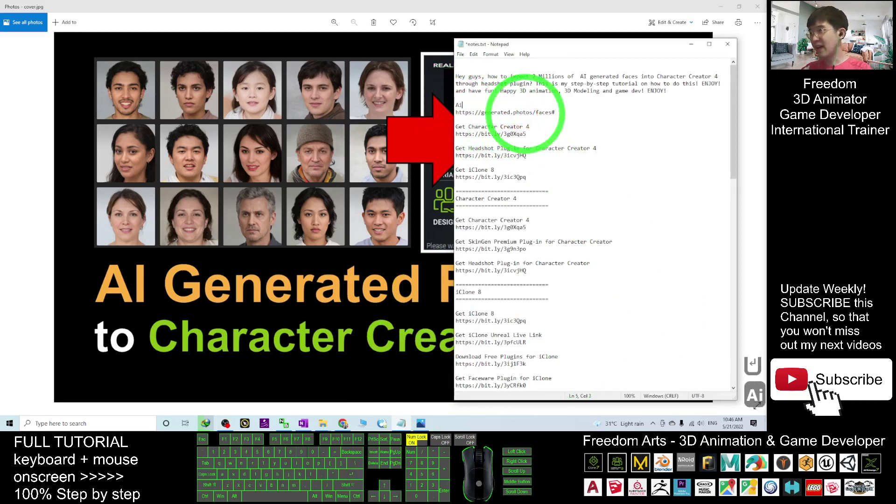
type("AI GFwe")
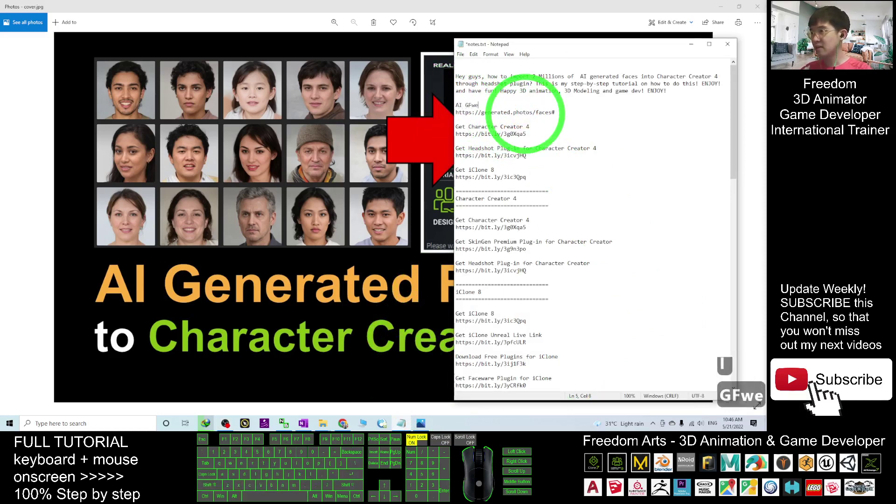
key("BackSpace")
key("BackSpace")
key("BackSpace")
type("enerated faces")
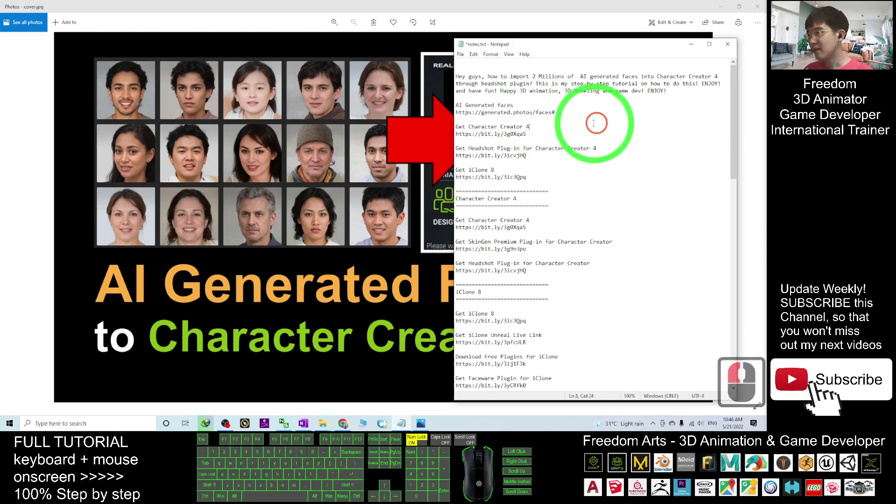
left_click(457, 104)
type("Get in")
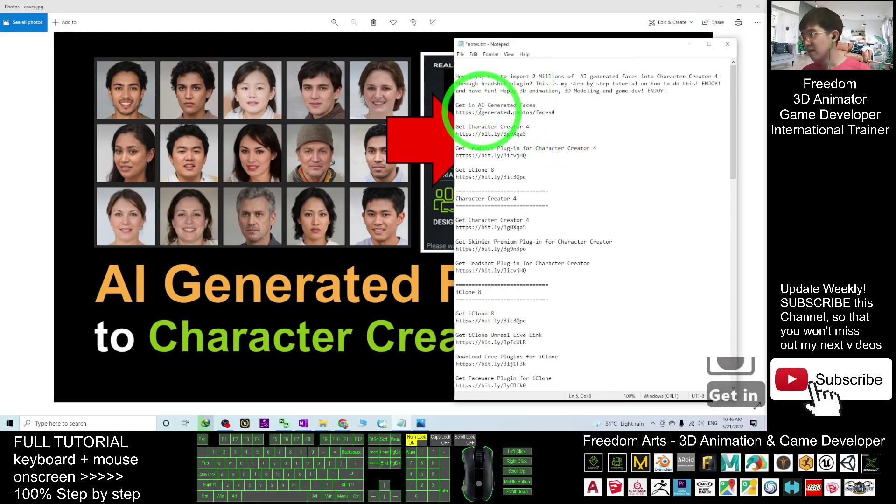
left_click_drag(494, 111, 609, 120)
left_click(691, 44)
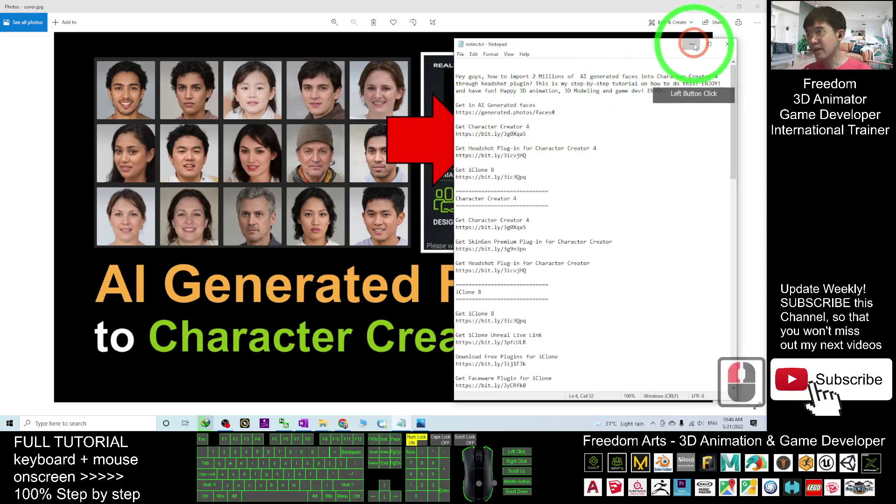
- Close the Headshot plug-in tab in Chrome, leaving the generated.photos faces gallery showing
left_click(345, 424)
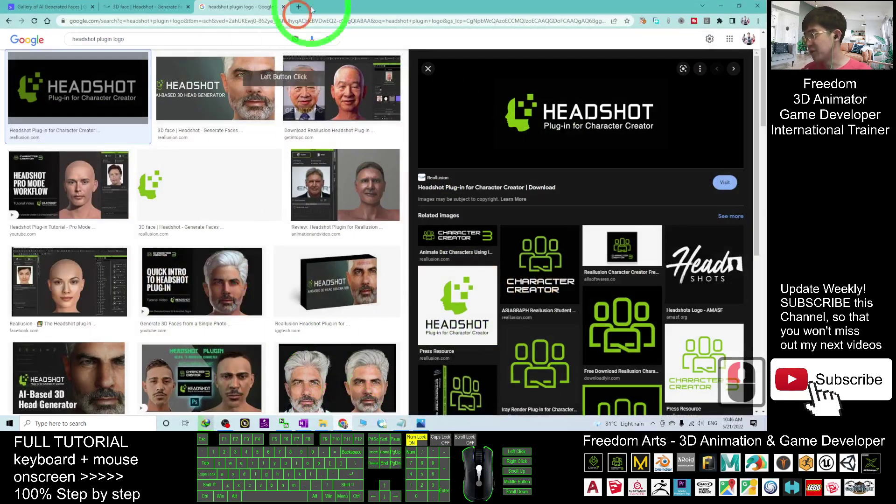
left_click(146, 6)
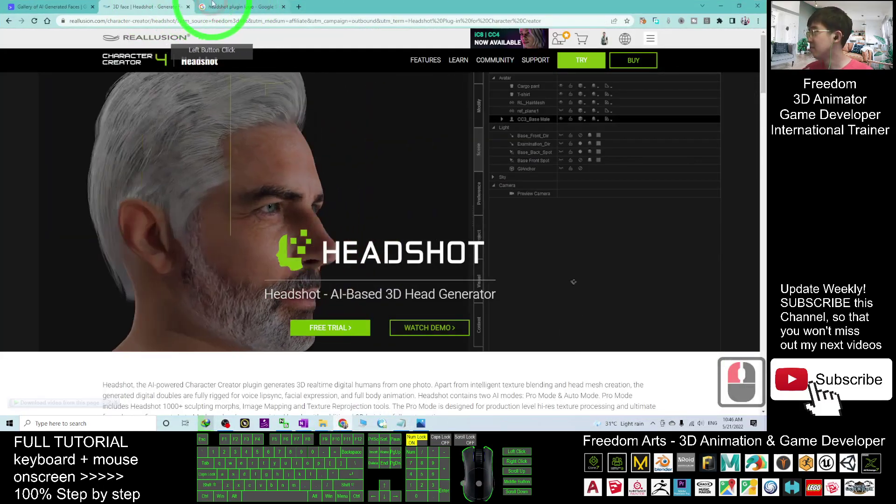
key("ctrl+w")
key("ctrl+w")
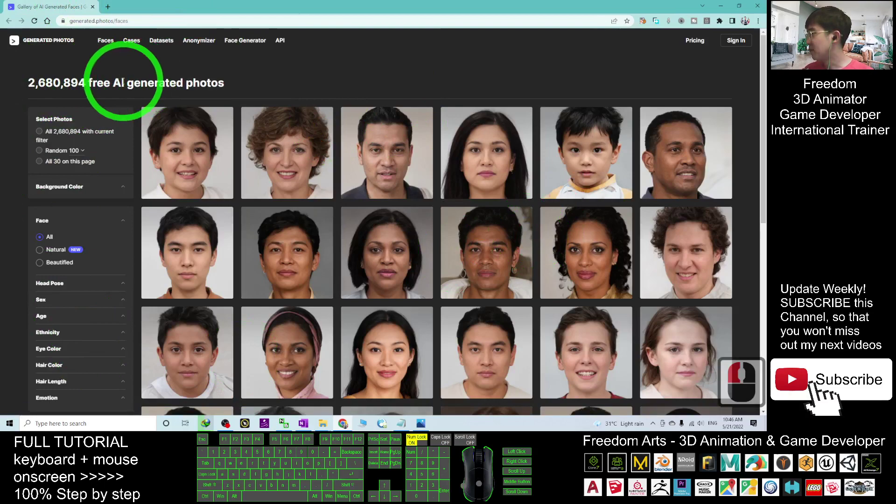
scroll(628, 290, "down", 7)
scroll(629, 290, "up", 6)
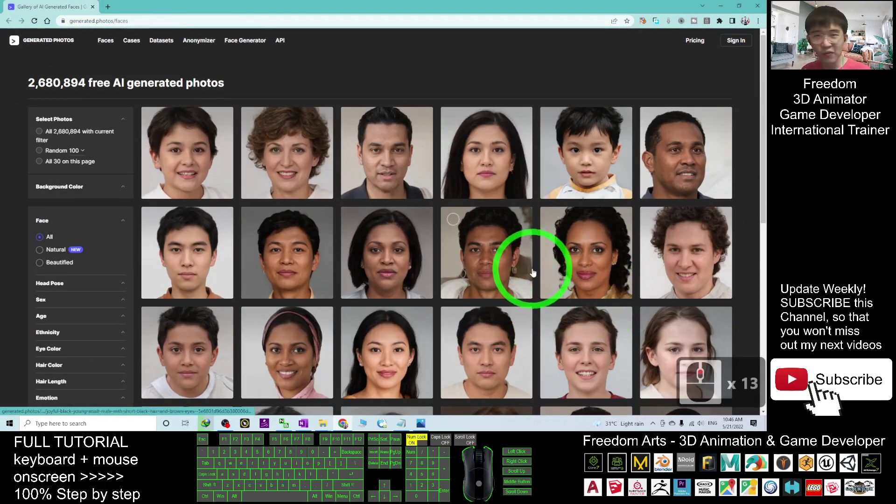
scroll(467, 254, "down", 3)
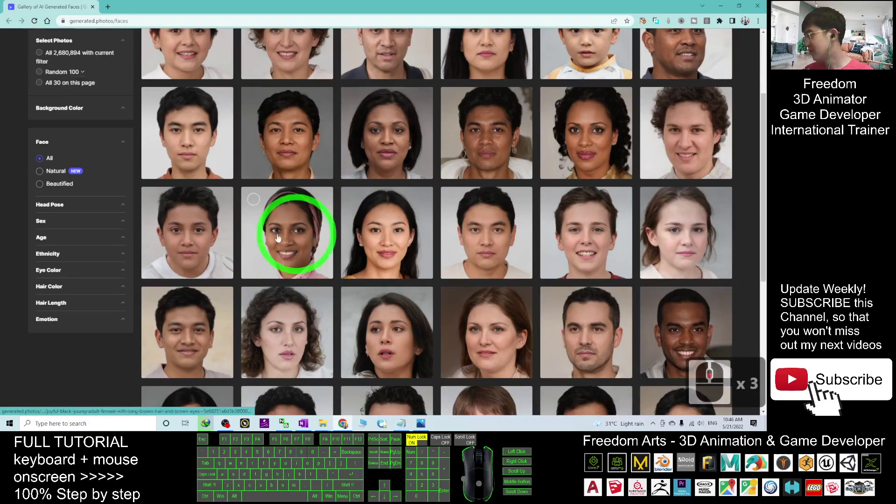
scroll(77, 210, "up", 3)
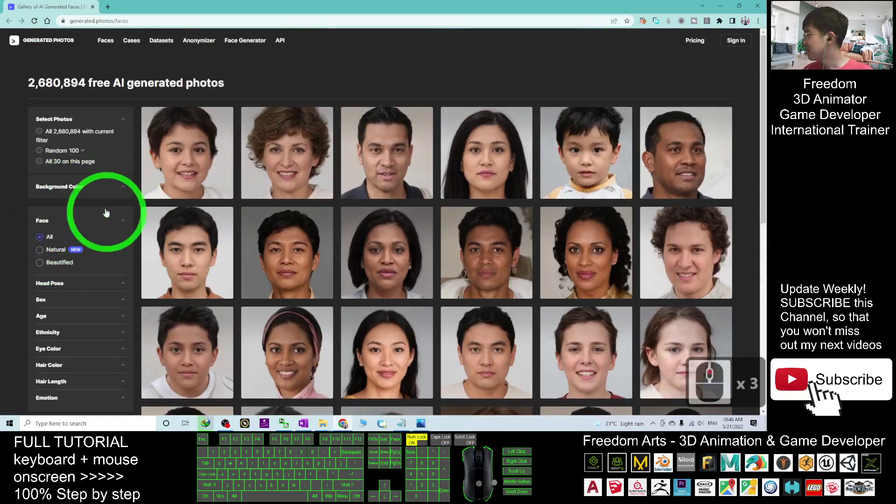
- Filter the faces to Front facing head pose, Female, Young adult and White ethnicity
scroll(60, 243, "down", 2)
left_click(66, 244)
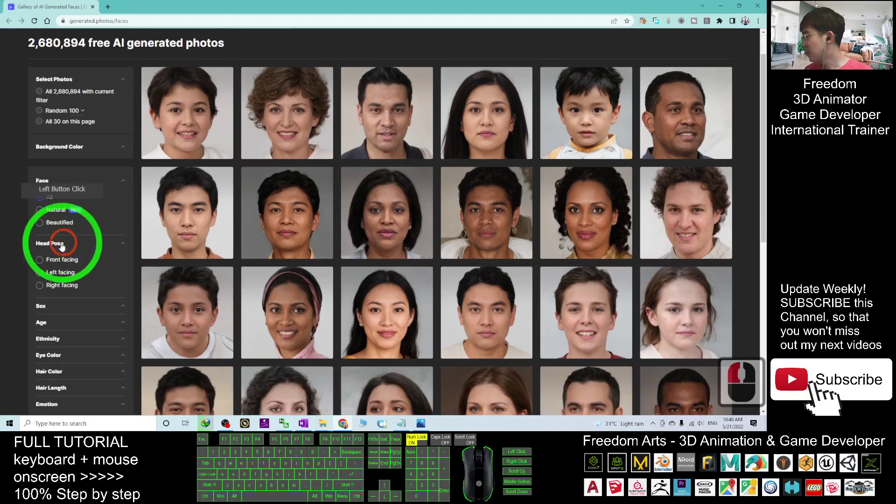
left_click(39, 260)
scroll(110, 273, "down", 3)
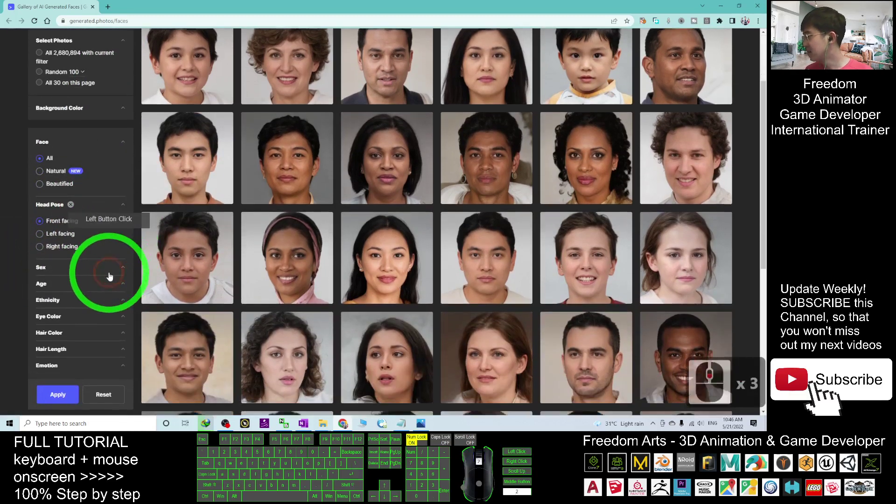
left_click(100, 268)
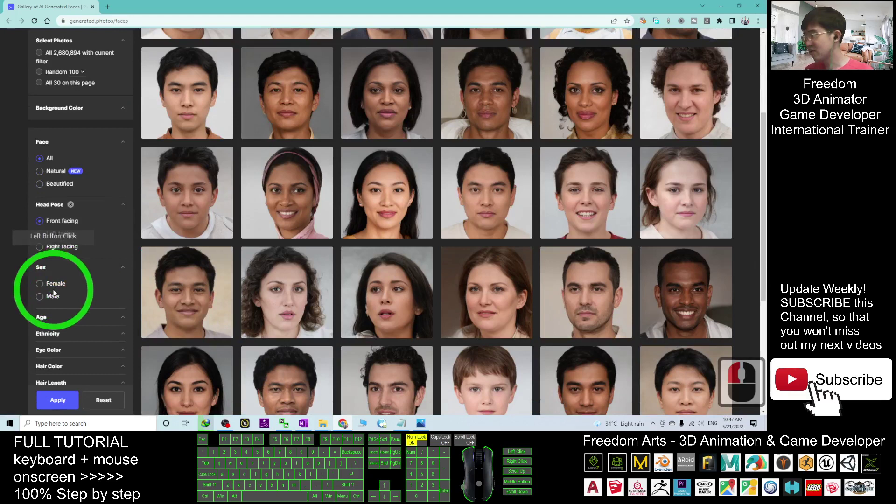
left_click(39, 284)
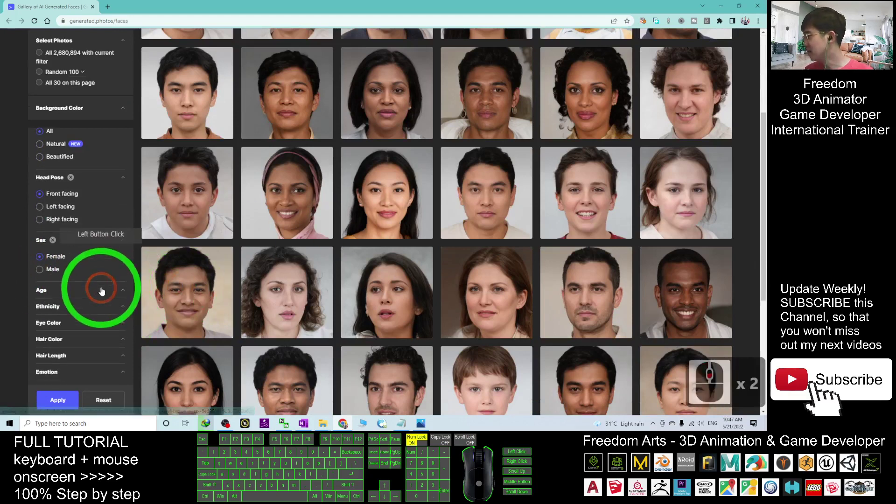
scroll(75, 290, "down", 3)
left_click(74, 291)
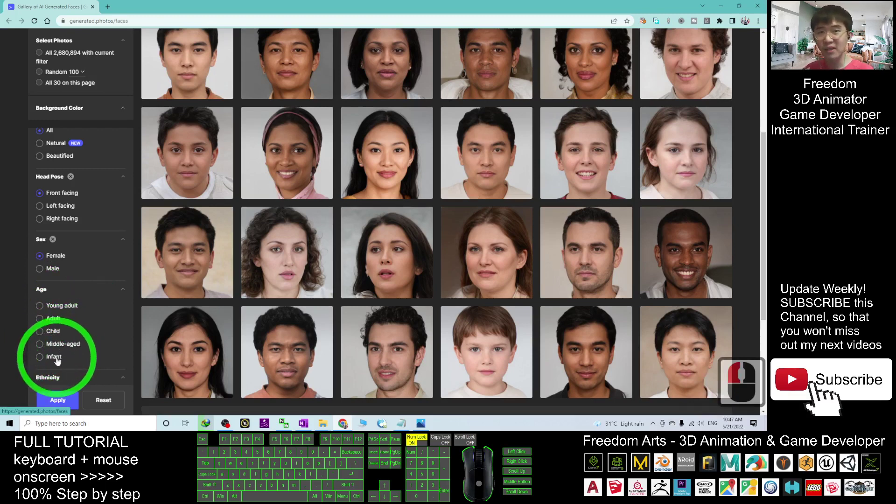
left_click(53, 306)
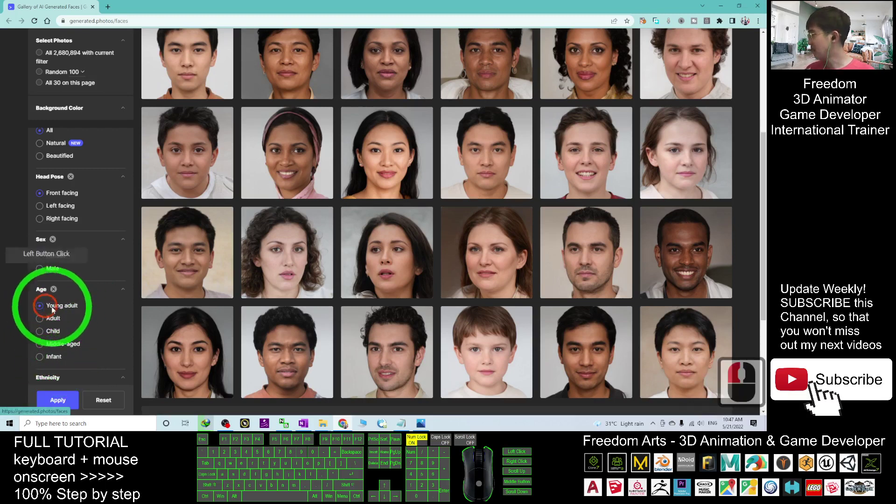
scroll(106, 290, "down", 3)
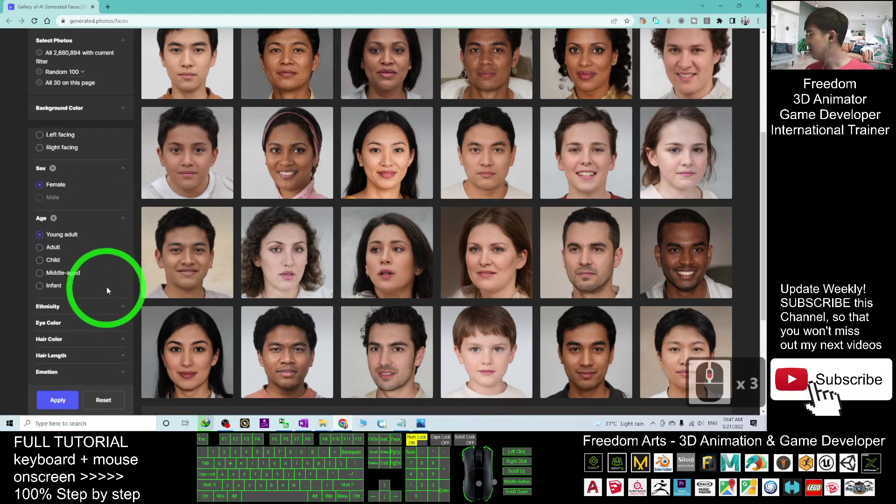
scroll(107, 291, "down", 1)
left_click(90, 278)
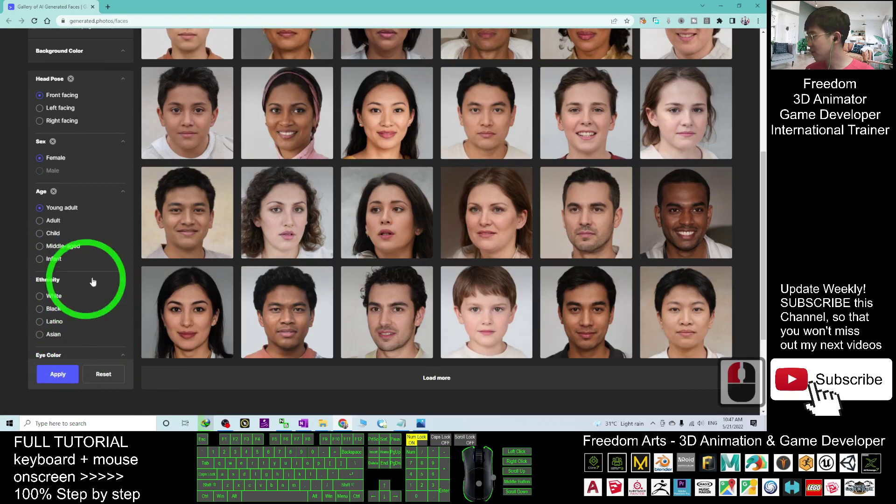
left_click(46, 297)
- Add Blue eyes, Blond hair and Neutral emotion filters and apply them
scroll(112, 238, "down", 4)
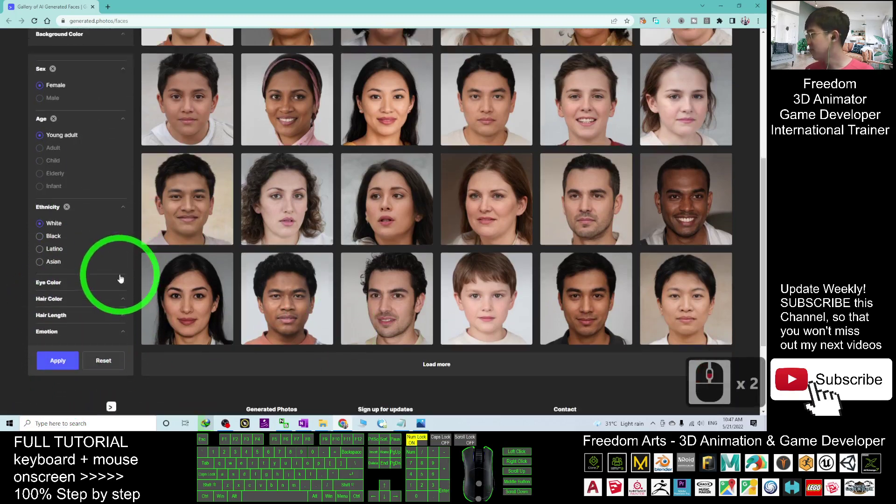
left_click(75, 241)
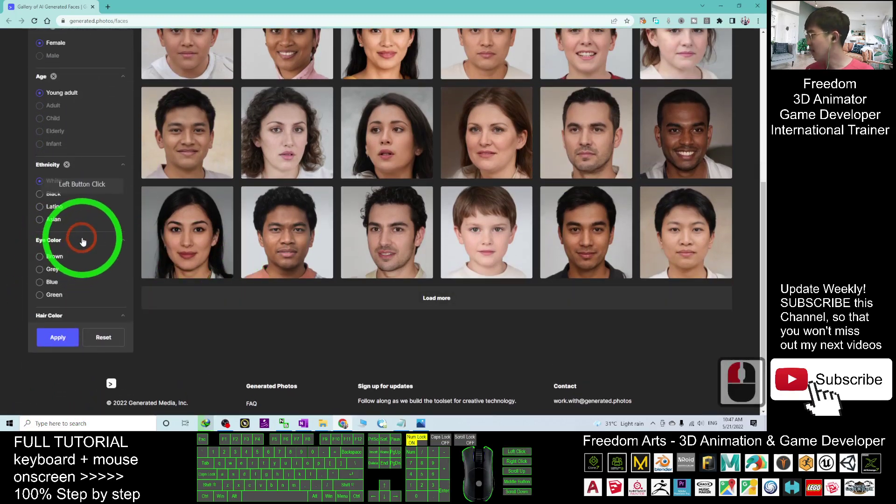
left_click(40, 282)
scroll(77, 275, "down", 2)
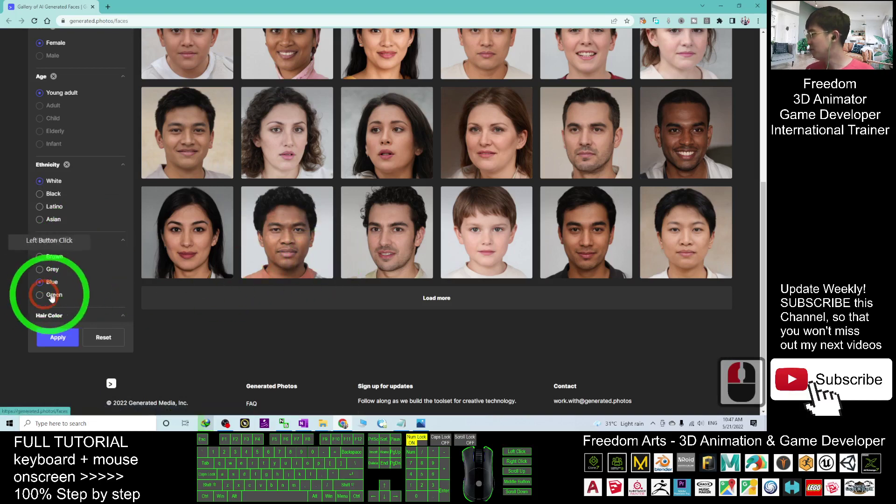
left_click(68, 276)
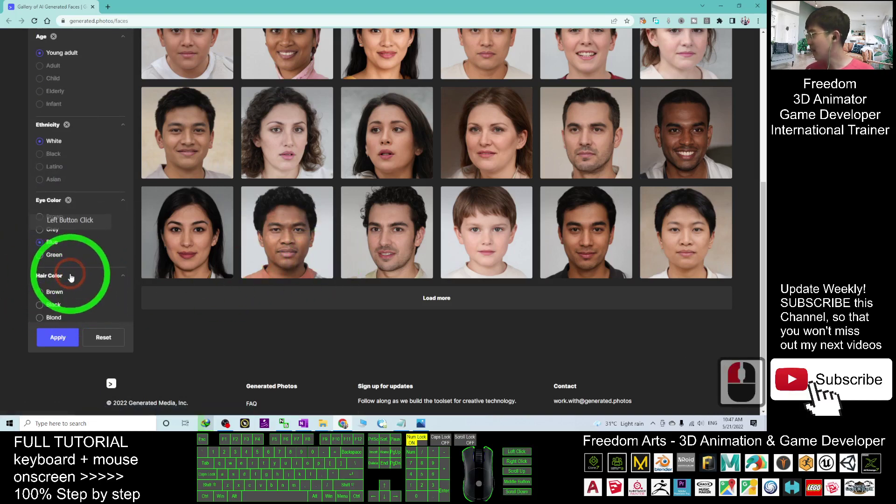
scroll(91, 269, "down", 2)
left_click(52, 278)
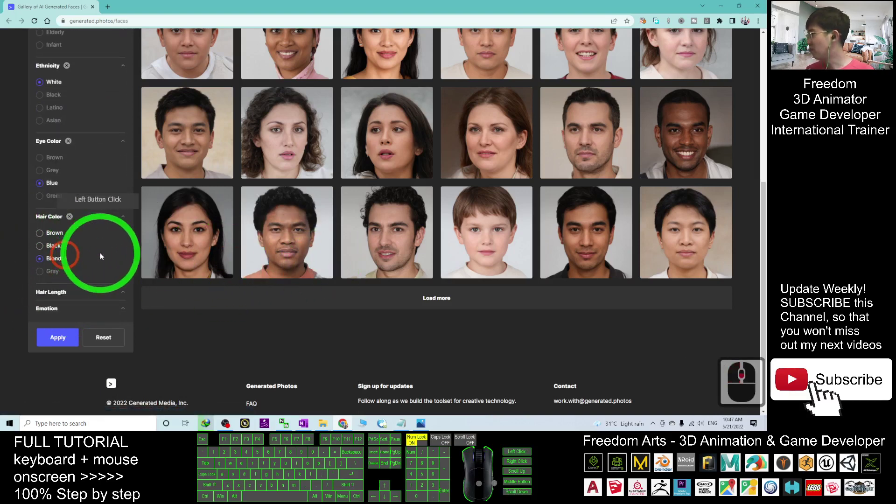
scroll(54, 292, "up", 3)
left_click(49, 367)
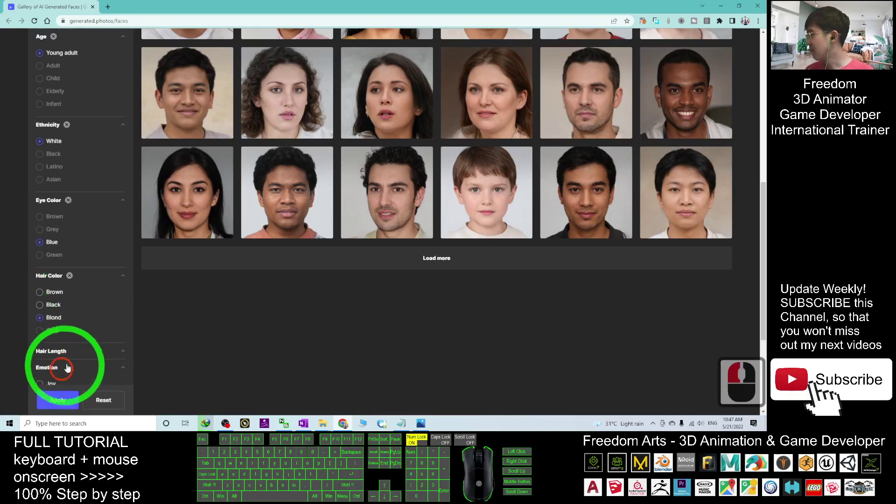
scroll(100, 330, "down", 3)
left_click(41, 336)
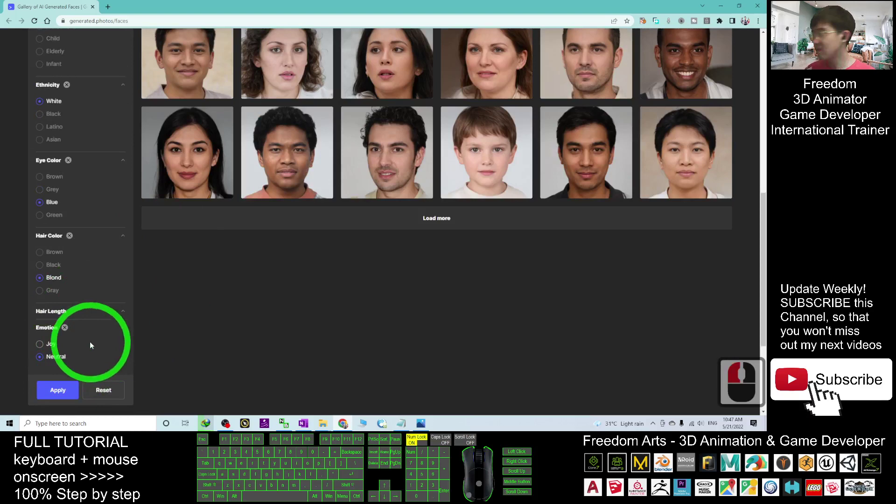
left_click(58, 396)
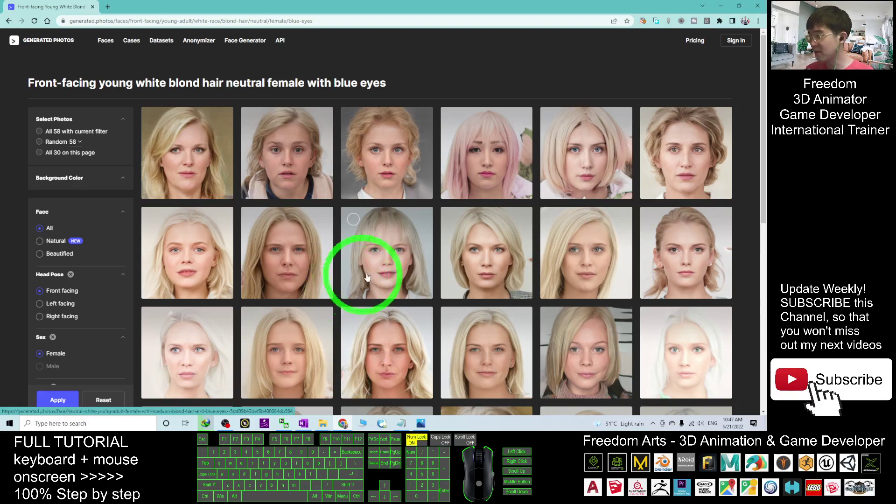
scroll(362, 254, "down", 1)
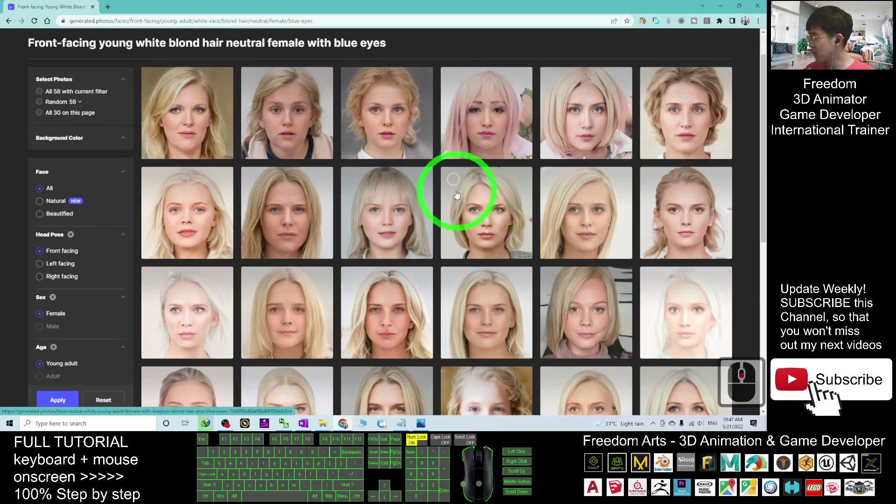
scroll(421, 252, "down", 3)
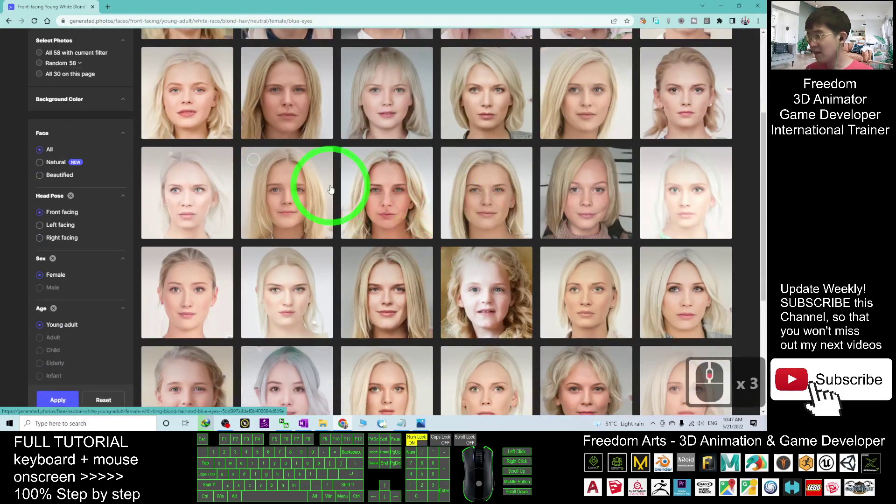
scroll(327, 194, "up", 2)
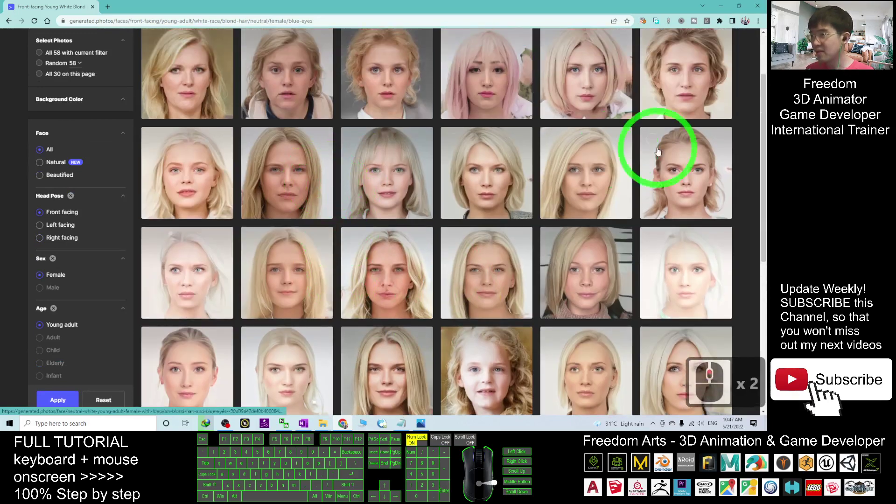
scroll(509, 280, "down", 2)
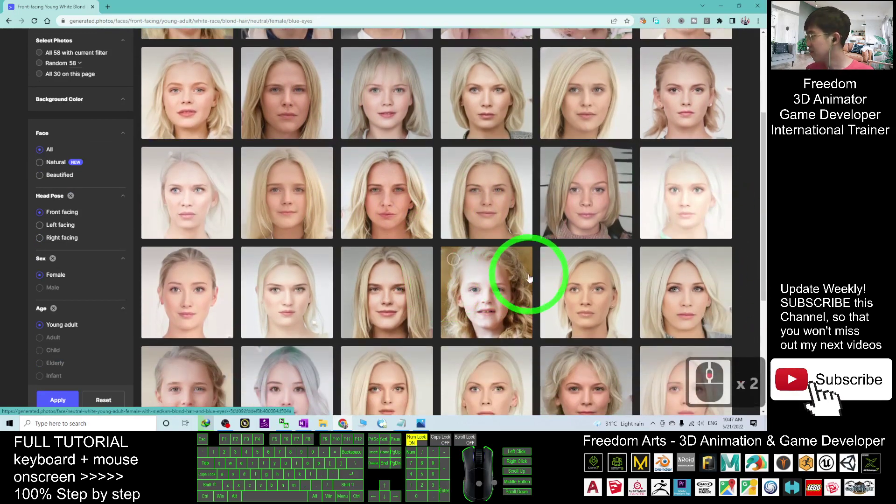
scroll(528, 276, "down", 2)
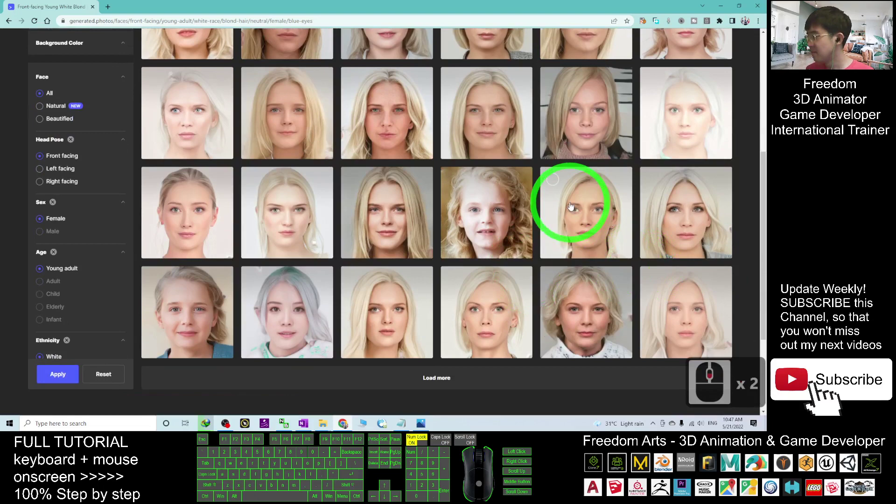
scroll(570, 206, "up", 3)
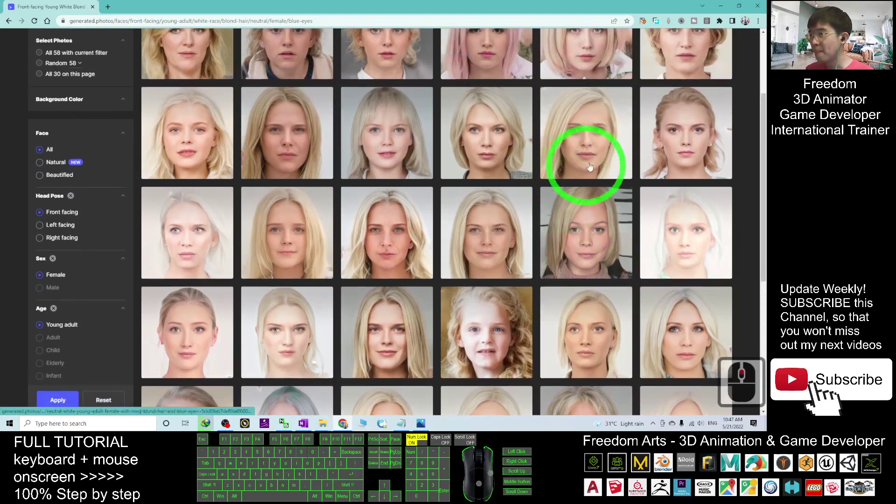
scroll(511, 257, "up", 1)
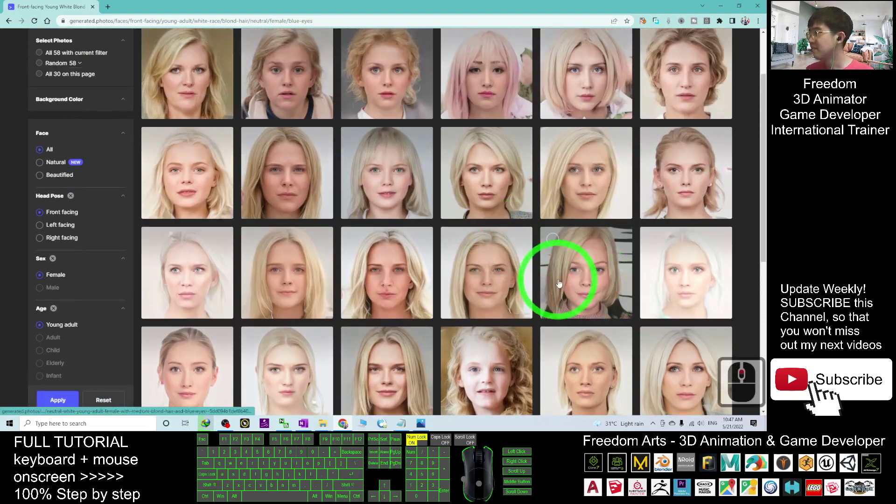
- Save the blond young woman's face photo to the Desktop as 0934946.jpg, briefly checking the notes
left_click(712, 185)
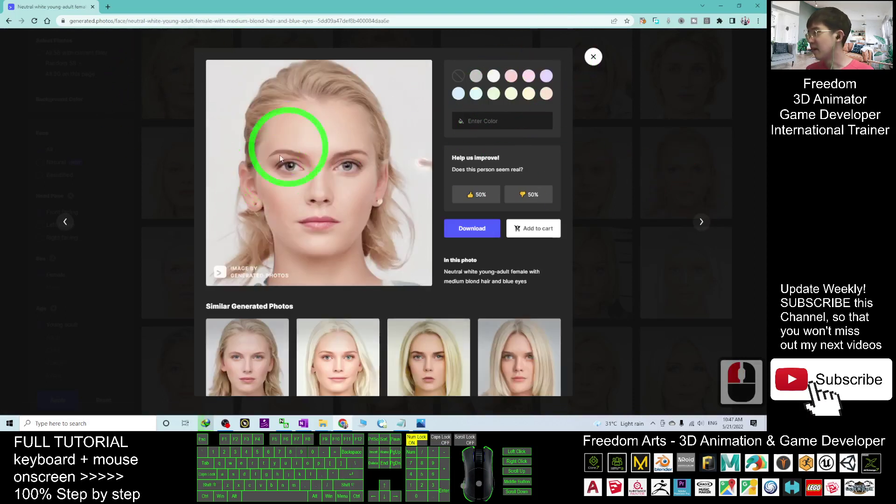
right_click(330, 160)
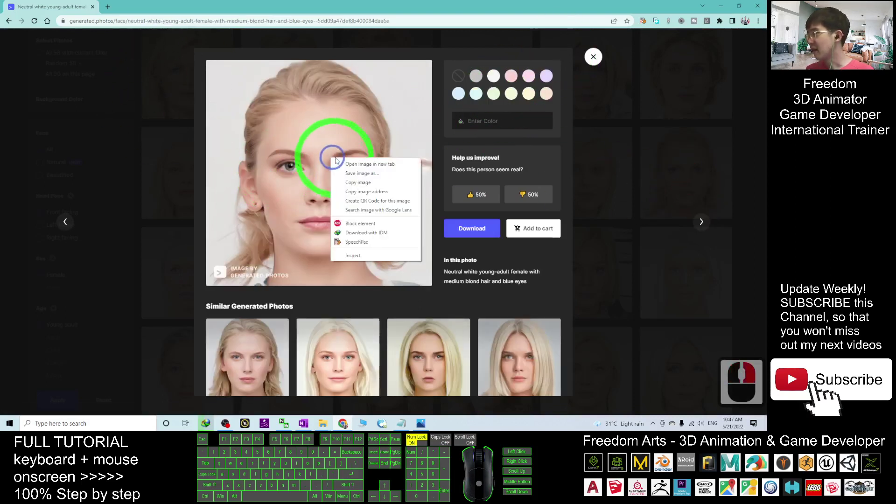
left_click(362, 174)
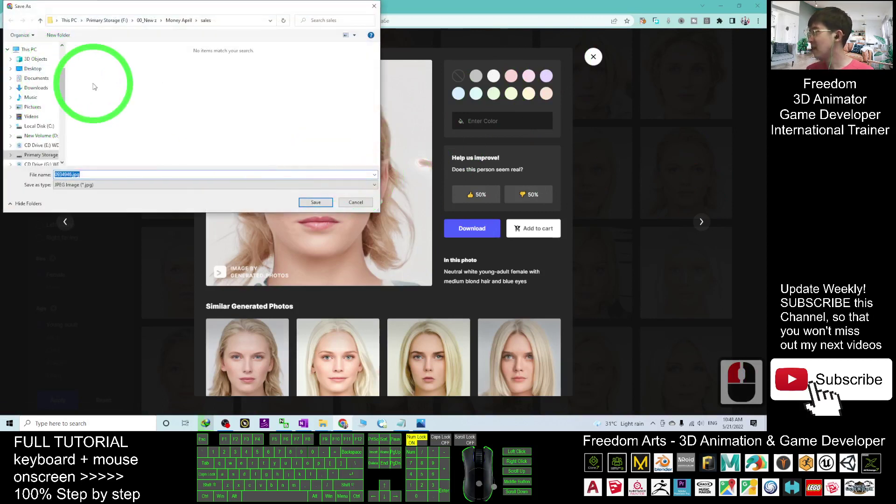
left_click(32, 69)
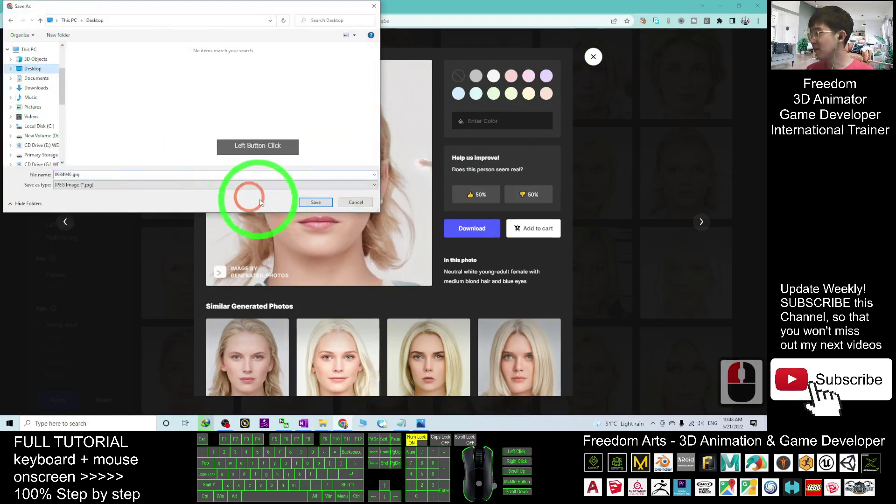
left_click(315, 201)
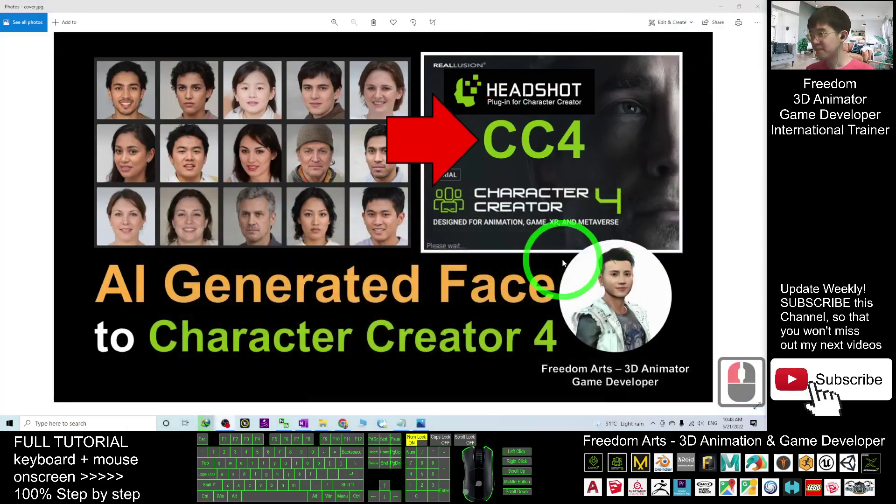
left_click(405, 423)
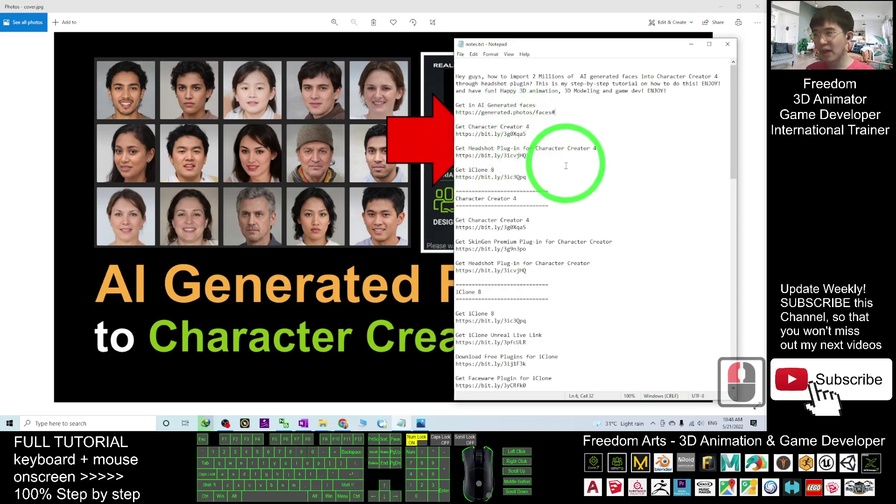
left_click(689, 45)
- Launch Character Creator v4.0 Trial from Windows search and minimize the Photos window
left_click(83, 423)
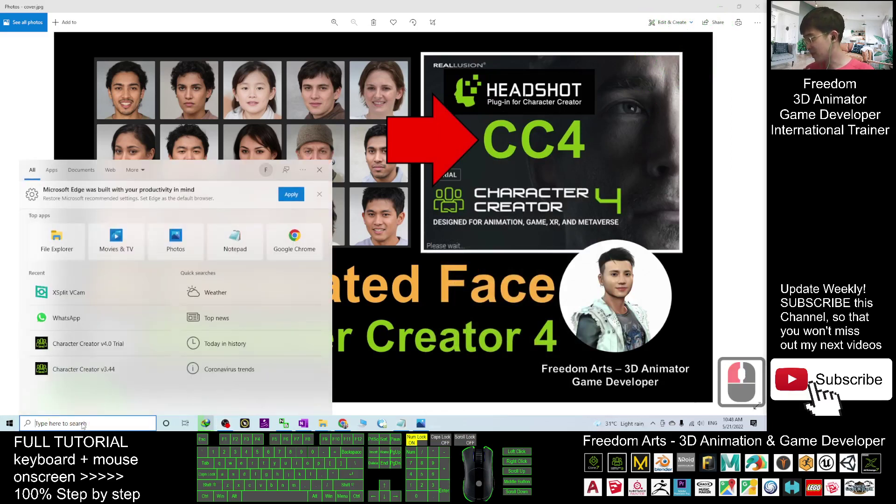
left_click(88, 343)
left_click(732, 4)
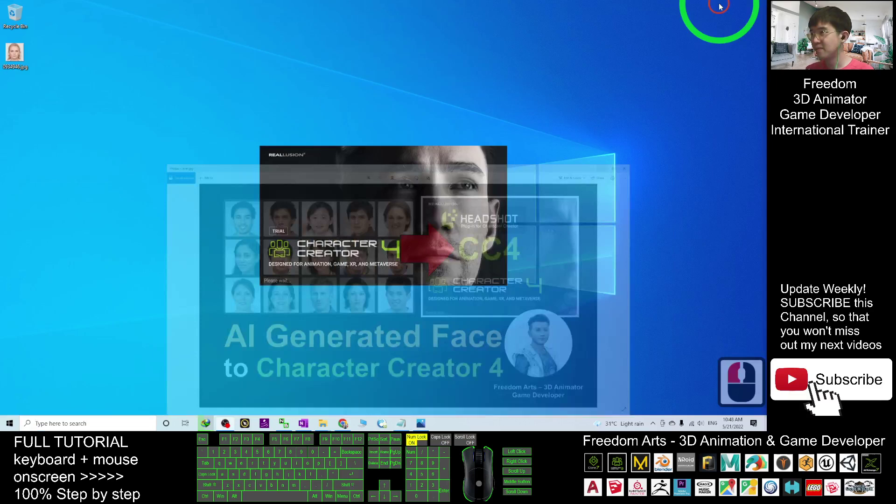
- Close the trial promotion window and open the Headshot panel
left_click(566, 150)
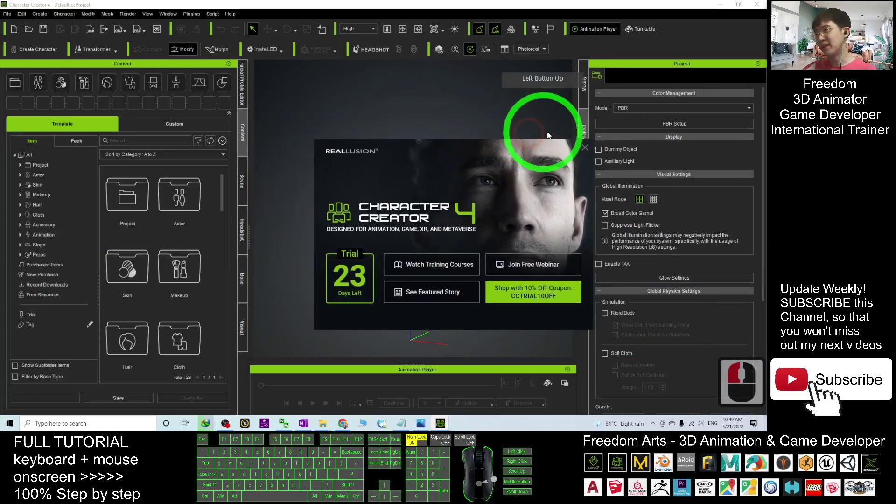
left_click(584, 149)
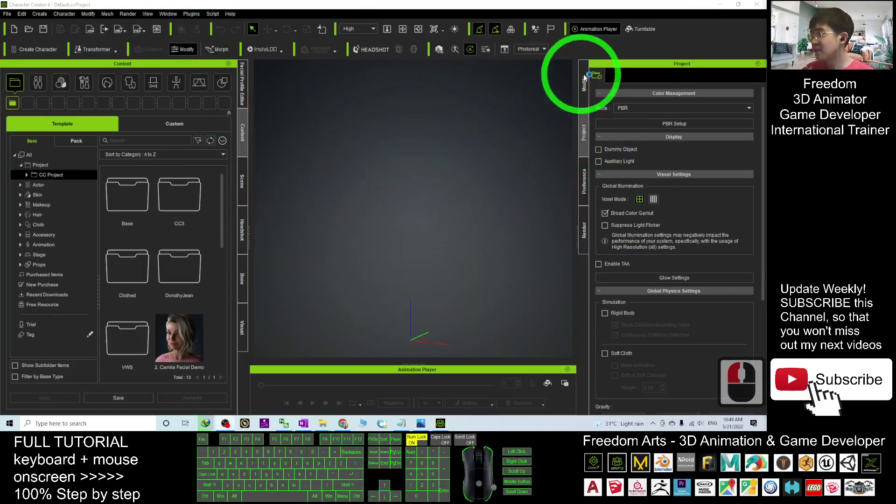
left_click(368, 52)
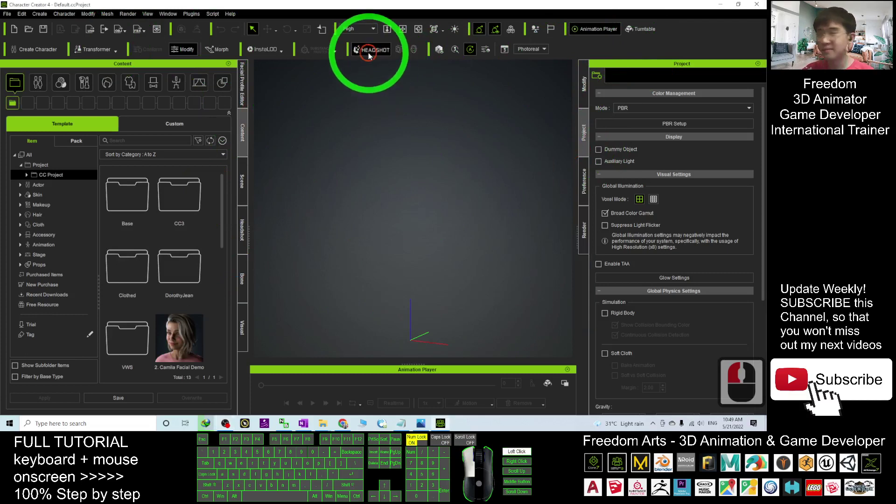
- Switch Headshot to AUTO mode and drop the Desktop photo 0934946.jpg into its photo area
left_click(368, 52)
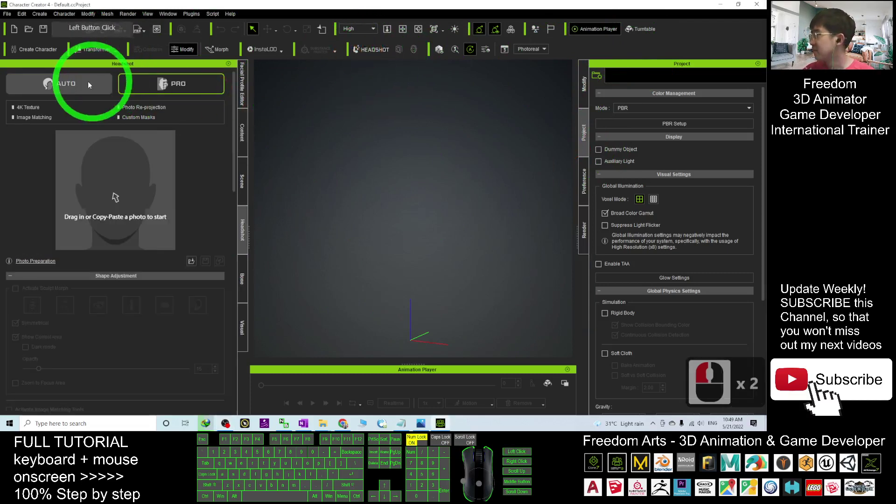
left_click(76, 111)
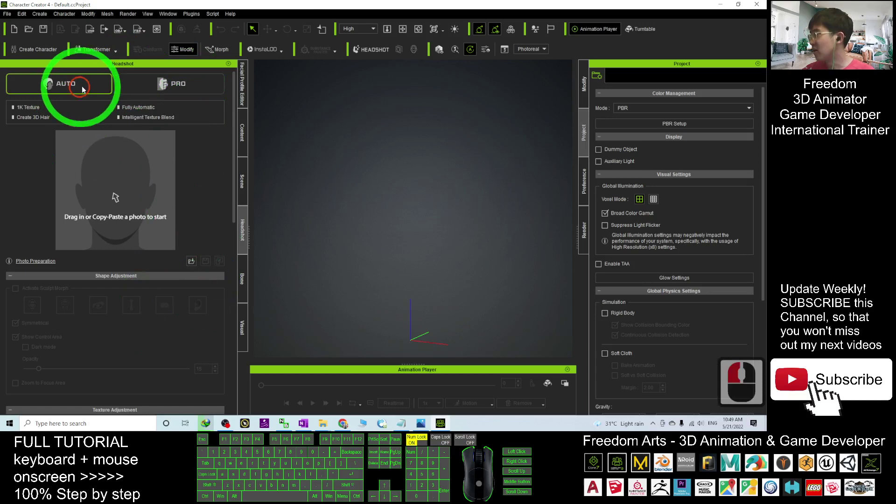
left_click_drag(280, 4, 398, 26)
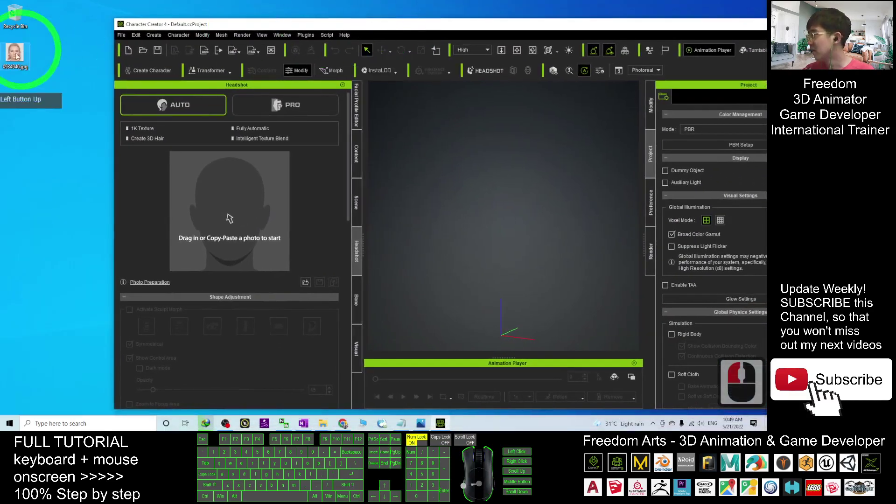
double_click(19, 55)
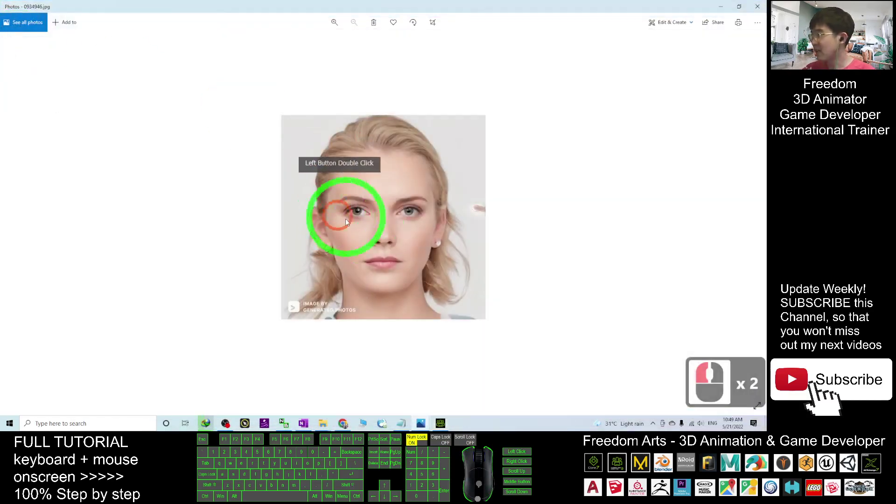
left_click(754, 7)
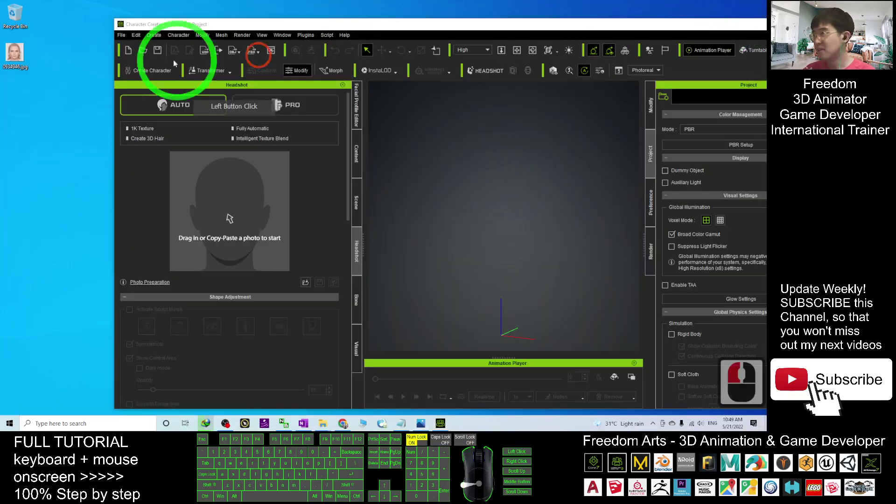
left_click_drag(18, 56, 215, 196)
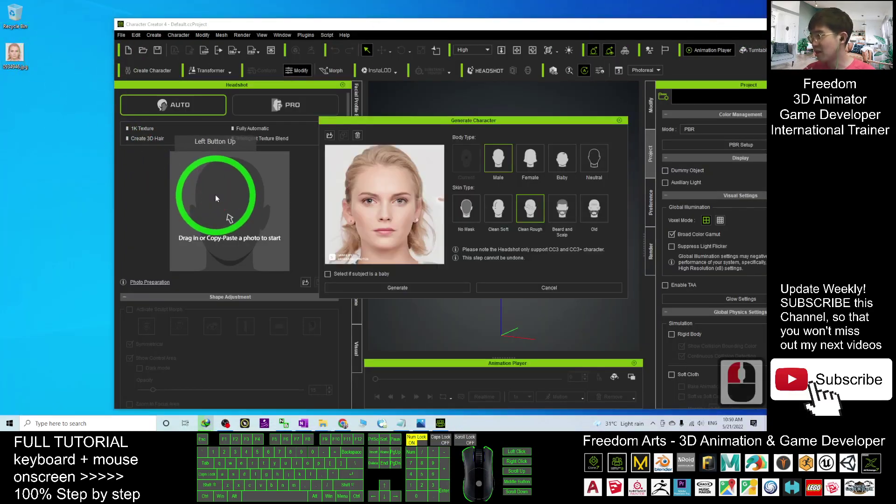
- Set body type to Female and skin to Clean Soft, then generate the character
left_click(530, 161)
left_click(497, 205)
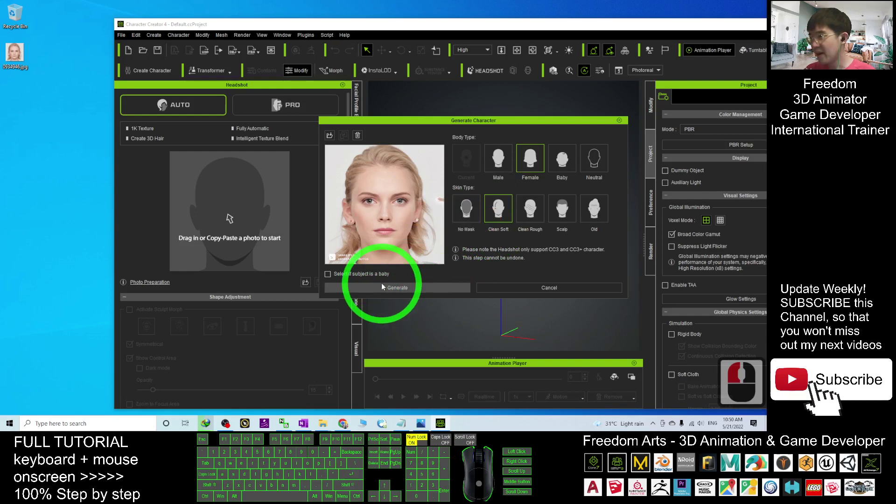
left_click(397, 288)
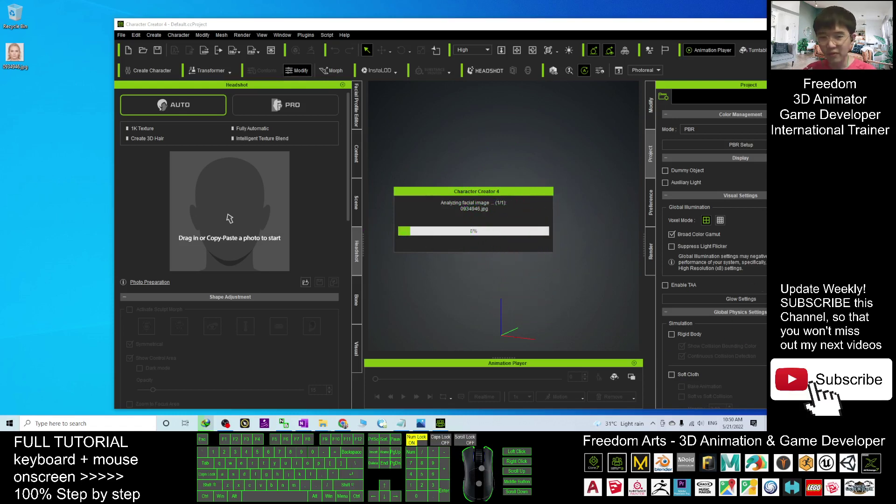
- Inspect the generated blond character, framing her head and torso in the viewport
left_click(640, 310)
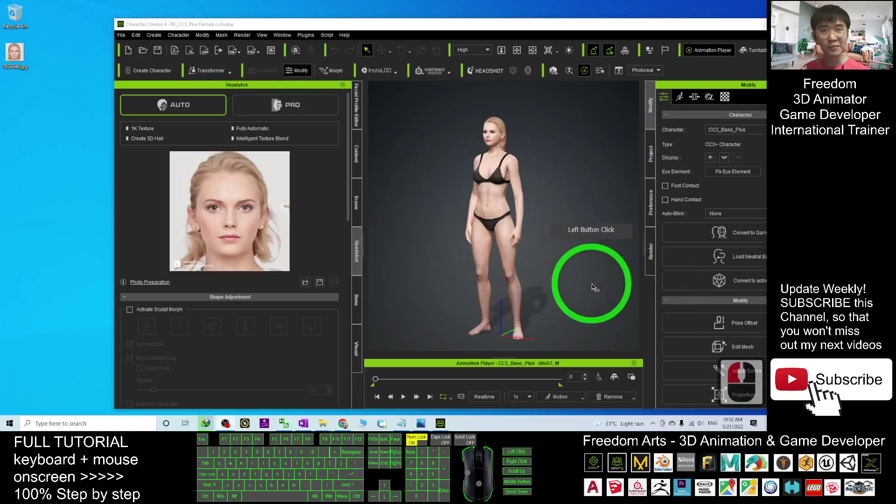
scroll(537, 182, "down", 5)
scroll(537, 198, "down", 3)
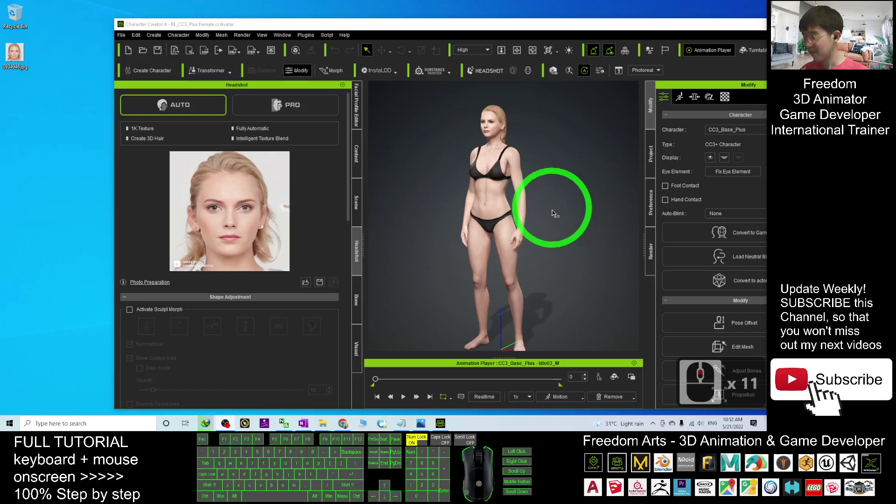
left_click(444, 176)
scroll(442, 174, "down", 6)
scroll(442, 175, "down", 4)
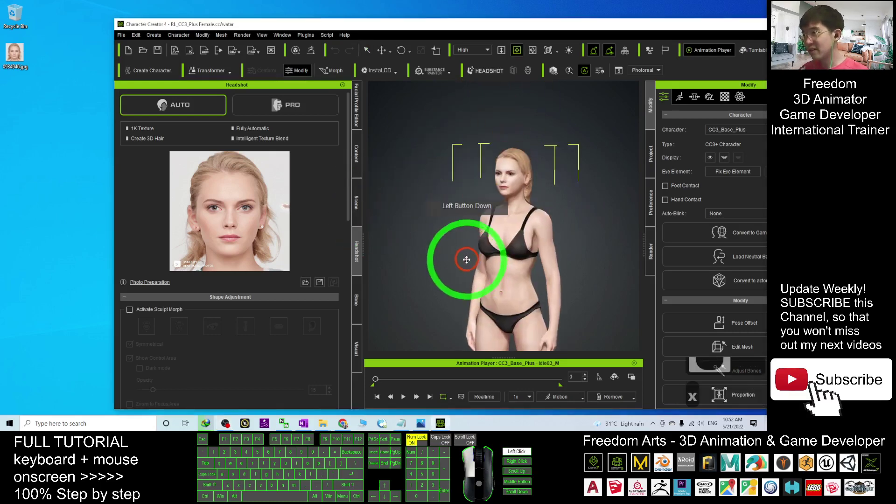
left_click_drag(466, 256, 584, 264)
scroll(583, 231, "up", 20)
key("c")
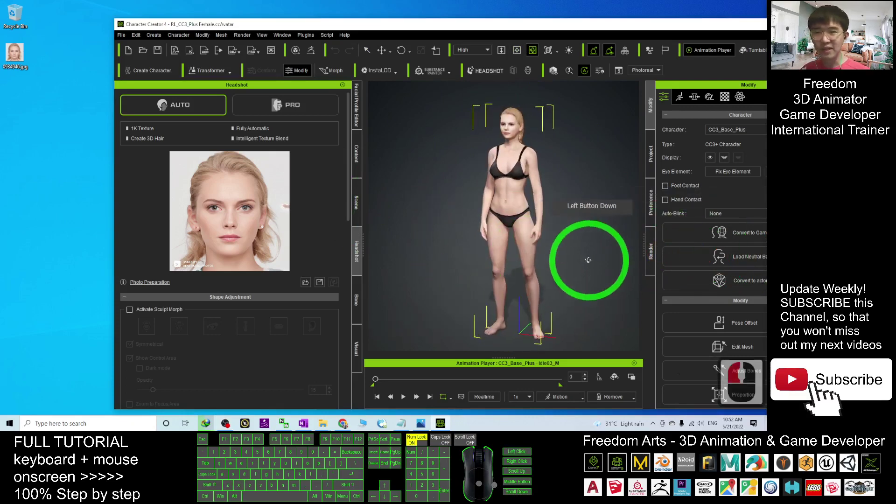
- Open the Content library with the window maximized and show its Cloth categories
left_click(353, 153)
left_click_drag(403, 31, 369, 2)
left_click_drag(408, 124, 508, 187)
left_click(130, 84)
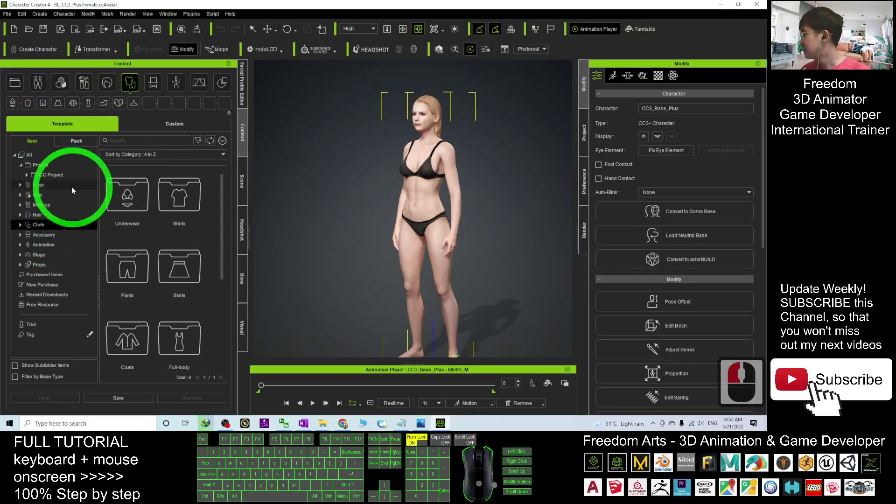
- Put the navy-and-grey Crop T-shirts_A2 from Cloth > Shirts on the avatar
left_click(20, 224)
left_click(43, 245)
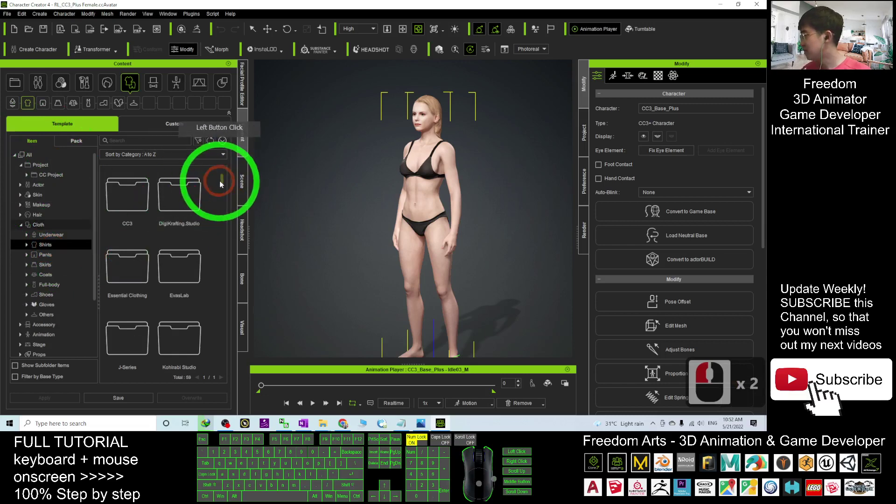
left_click_drag(223, 184, 237, 255)
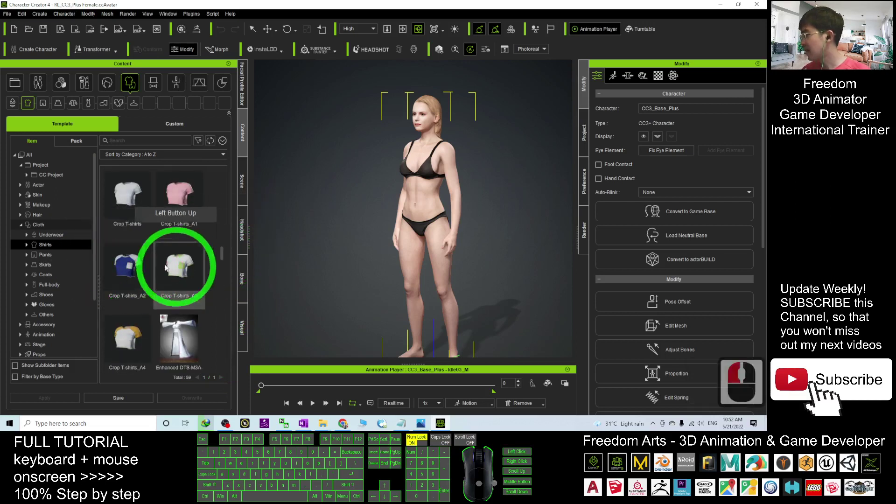
double_click(126, 264)
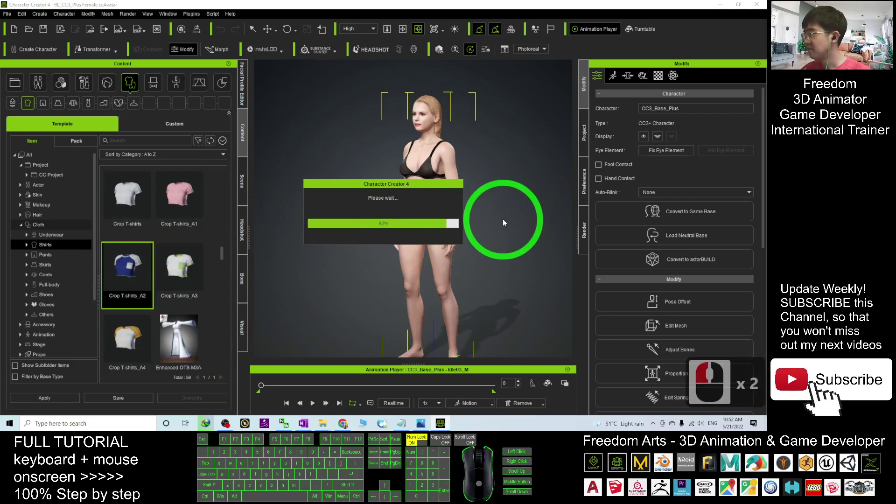
key("c")
left_click_drag(330, 229, 383, 219)
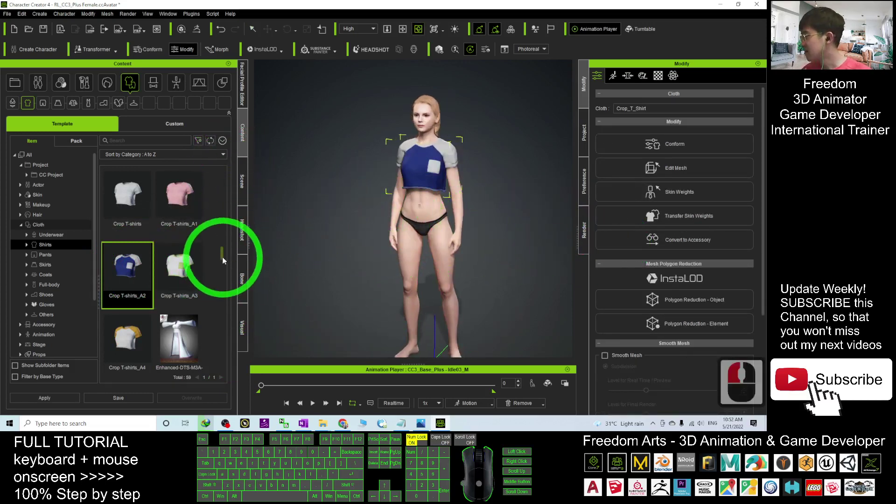
- Try Knee length skirt_A2 on the avatar, then select and delete it
left_click(51, 265)
left_click_drag(224, 186, 222, 322)
double_click(129, 254)
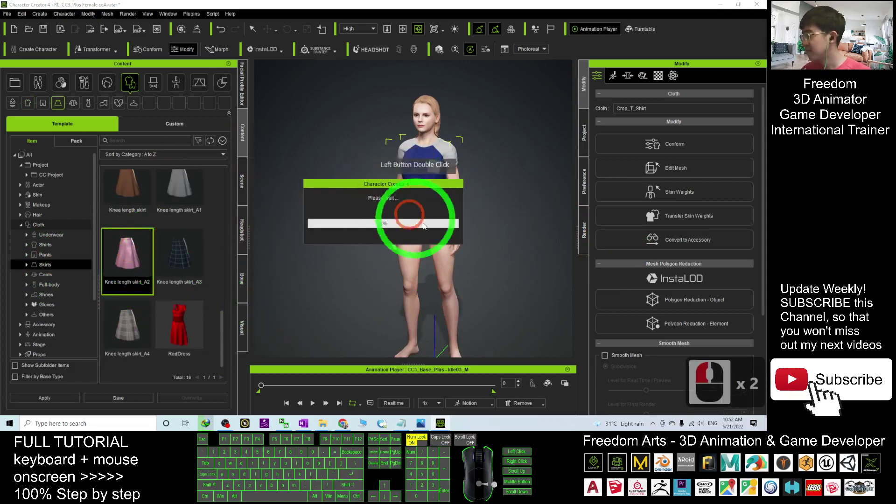
left_click_drag(370, 252, 311, 235)
key("c")
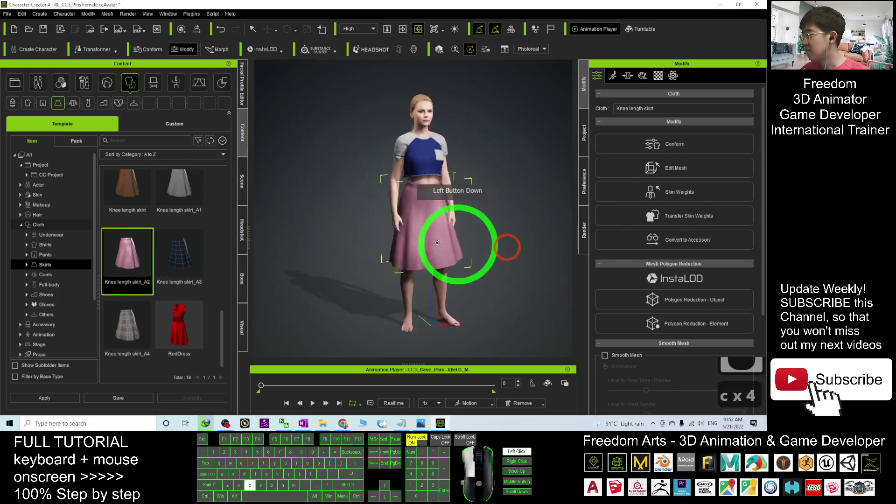
double_click(453, 252)
key("Delete")
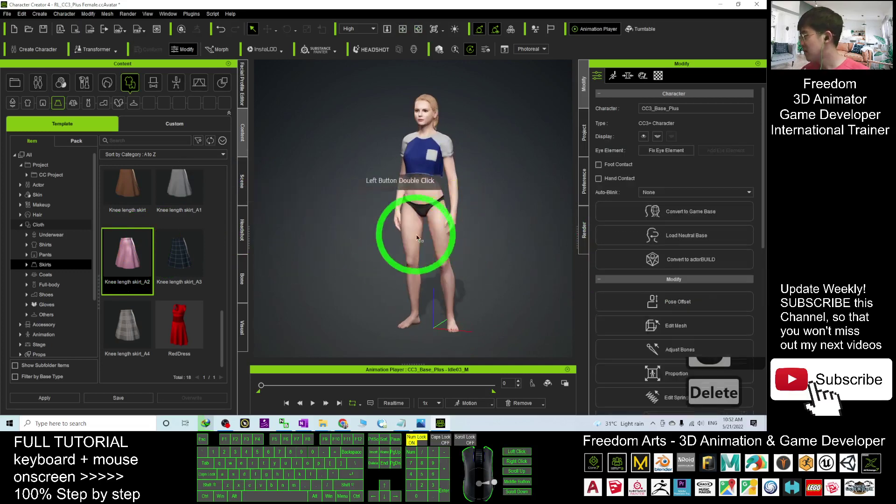
- Dress the avatar in Denim shorts from the Pants category, viewed three-quarter
left_click(45, 255)
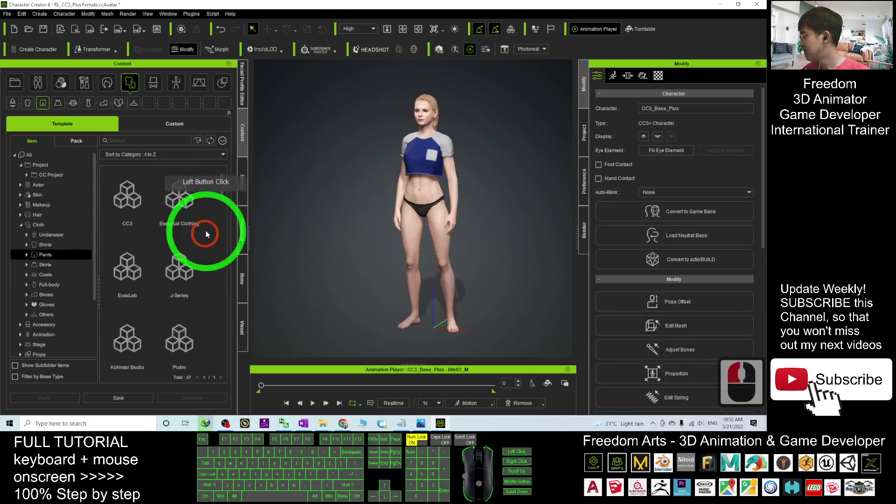
mouse_move(216, 227)
left_mouse_down()
mouse_move(217, 191)
mouse_move(218, 346)
mouse_move(224, 228)
left_mouse_up()
left_click(127, 258)
double_click(127, 258)
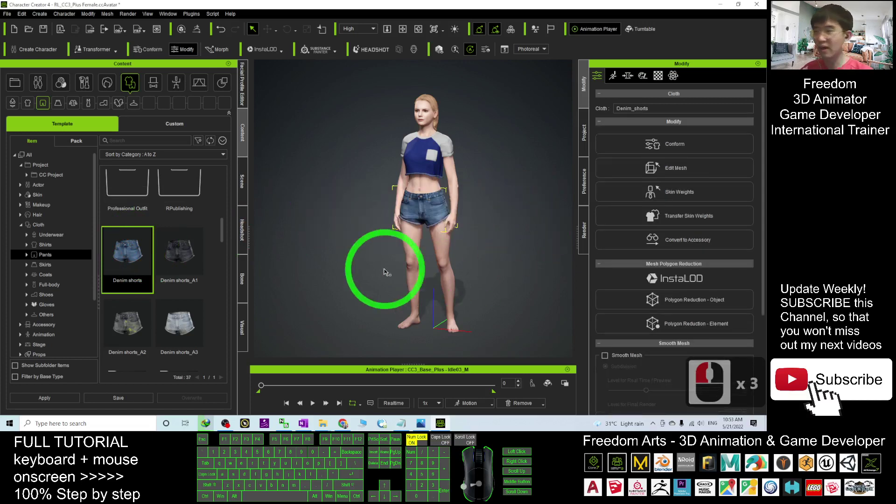
left_click_drag(380, 264, 402, 308)
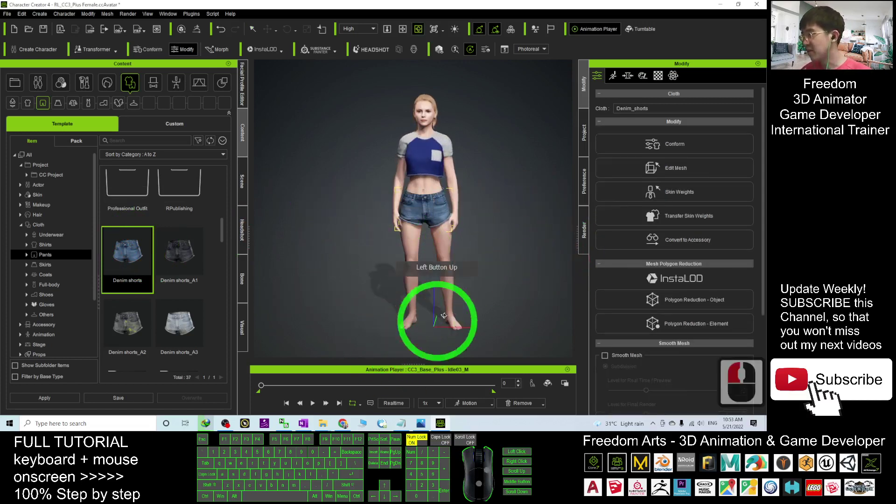
left_click_drag(501, 247, 339, 211)
- Put Sport sneakers_A5 from the Shoes category on the avatar and orbit to check them
left_click(104, 103)
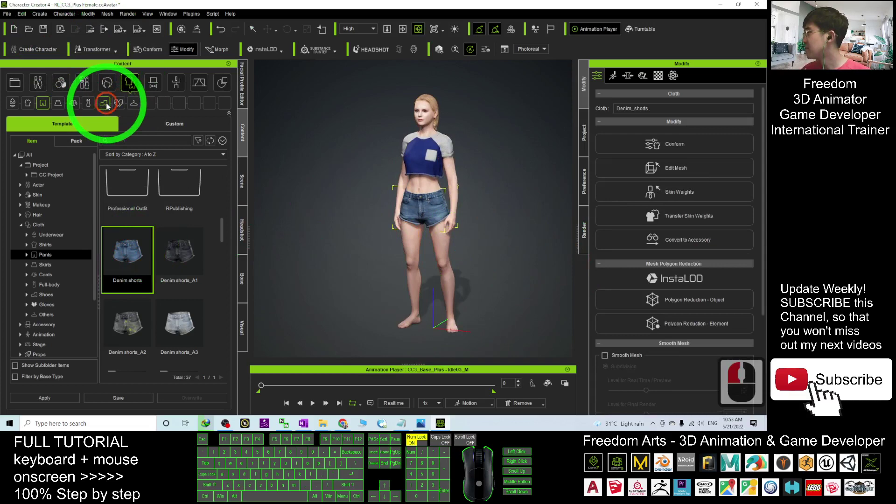
left_click(222, 249)
left_click_drag(224, 249, 225, 337)
double_click(178, 327)
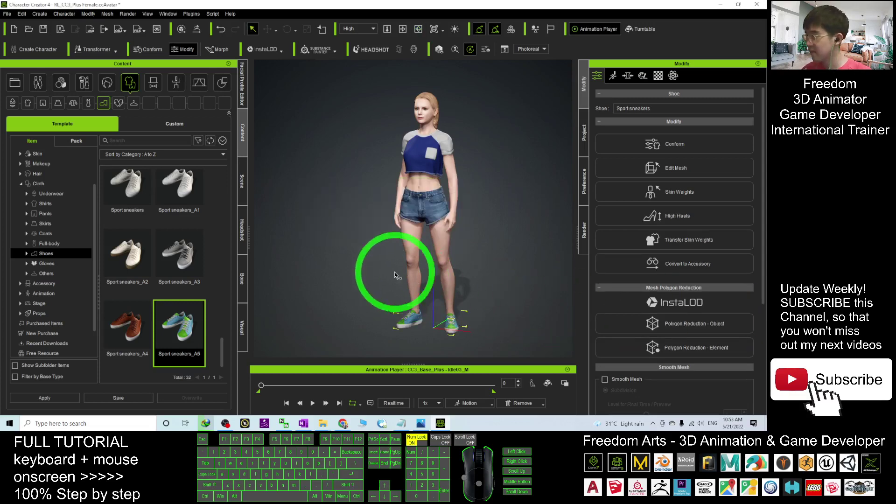
left_click_drag(580, 259, 369, 138)
scroll(436, 226, "down", 18)
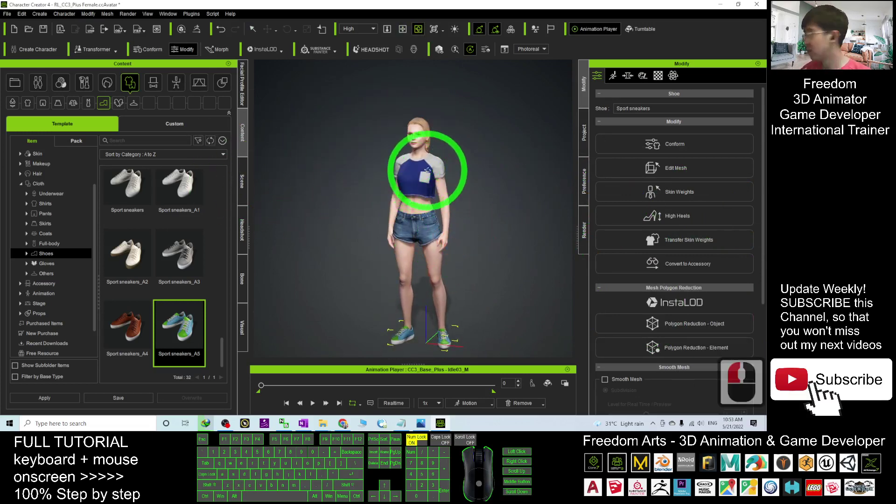
left_click(176, 82)
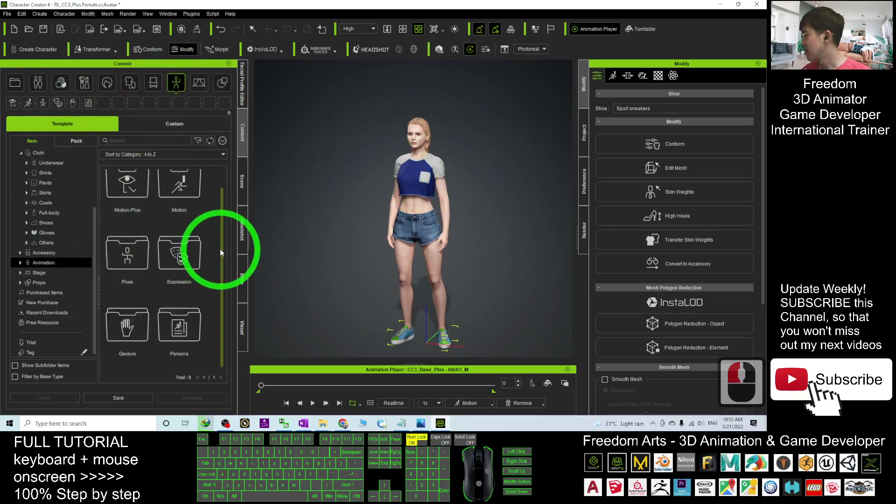
- Apply the T-Pose from the Animation > Pose > Calibration templates to the dressed avatar
left_click_drag(220, 248, 232, 200)
left_click(118, 297)
double_click(118, 295)
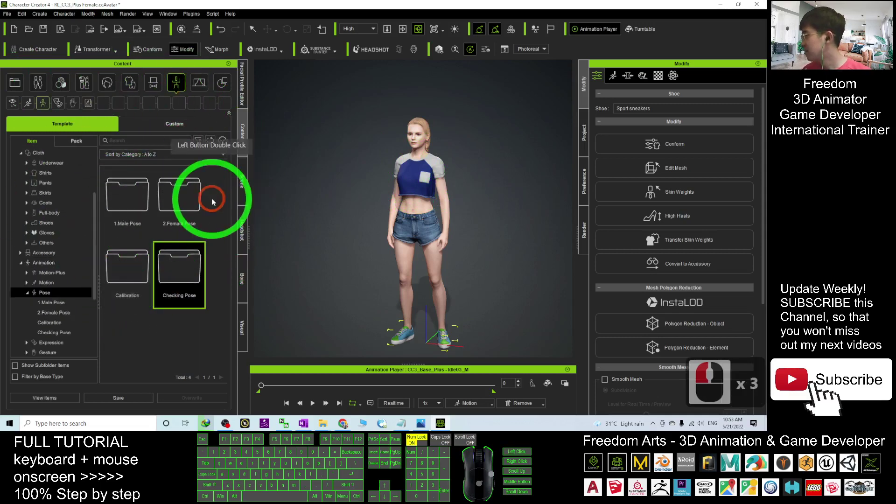
double_click(126, 267)
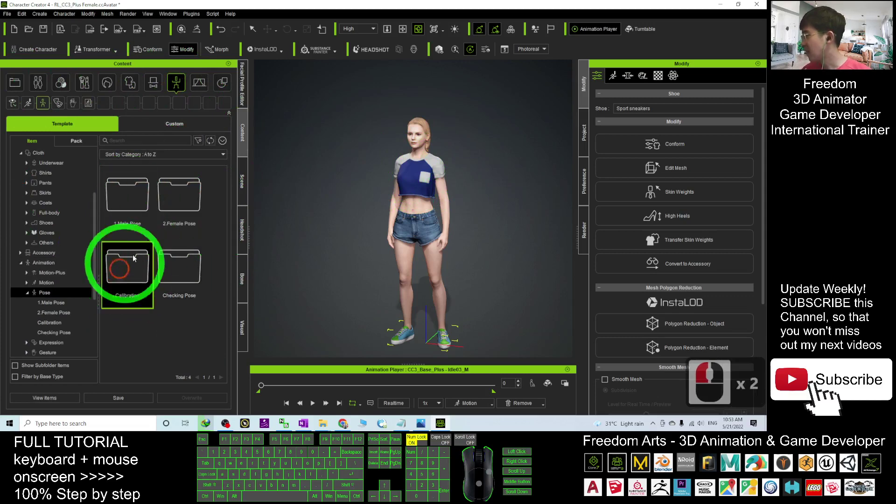
left_click(186, 309)
left_click_drag(186, 309, 353, 223)
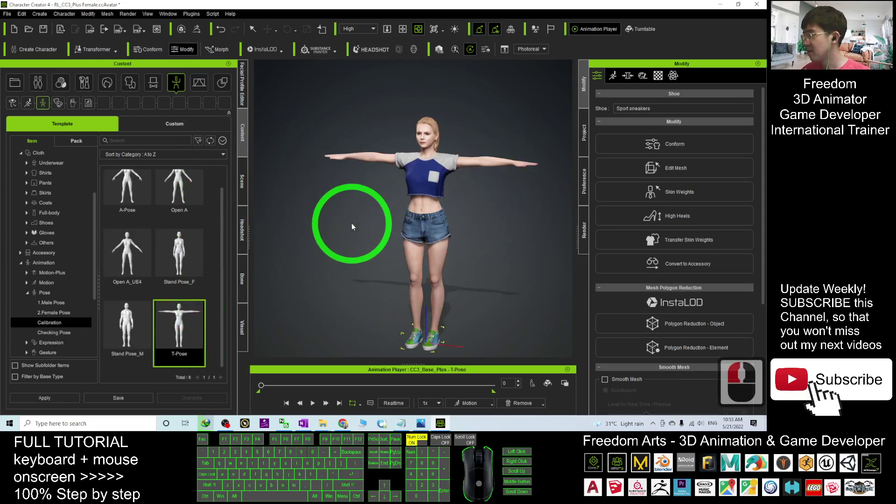
left_click_drag(436, 225, 472, 189)
left_click(99, 3)
left_click(7, 14)
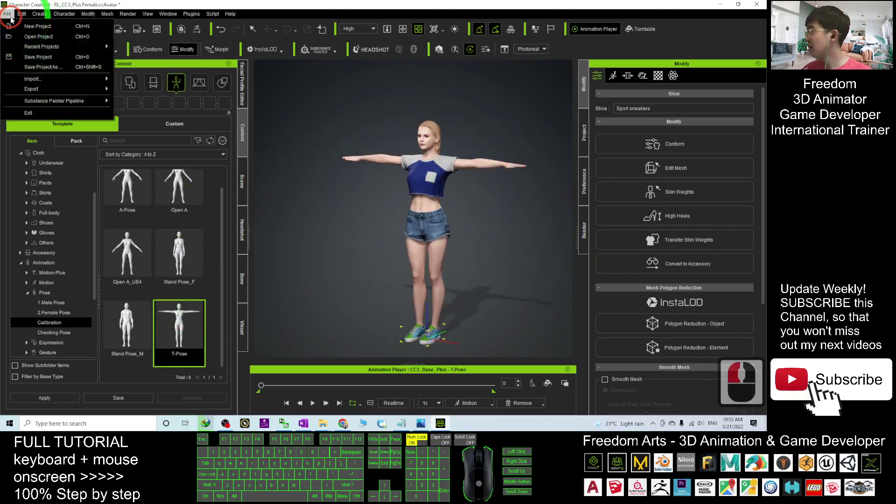
left_click(33, 88)
left_click(155, 131)
left_click(155, 131)
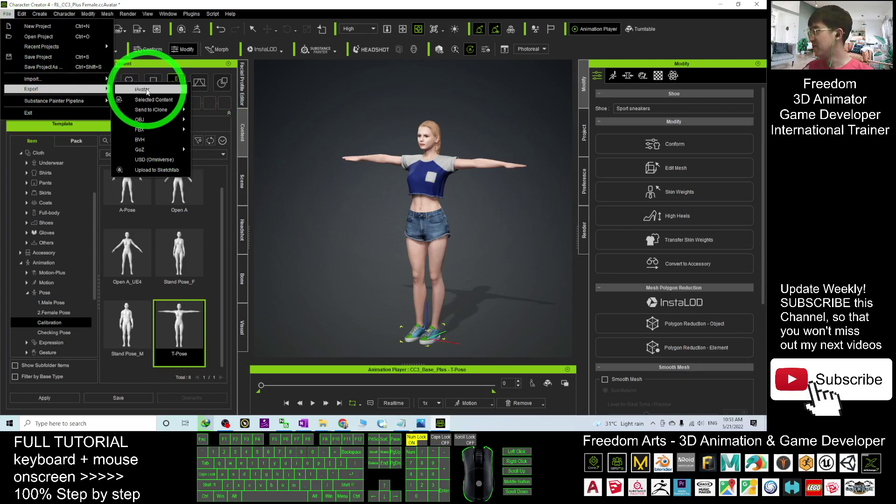
left_click(159, 109)
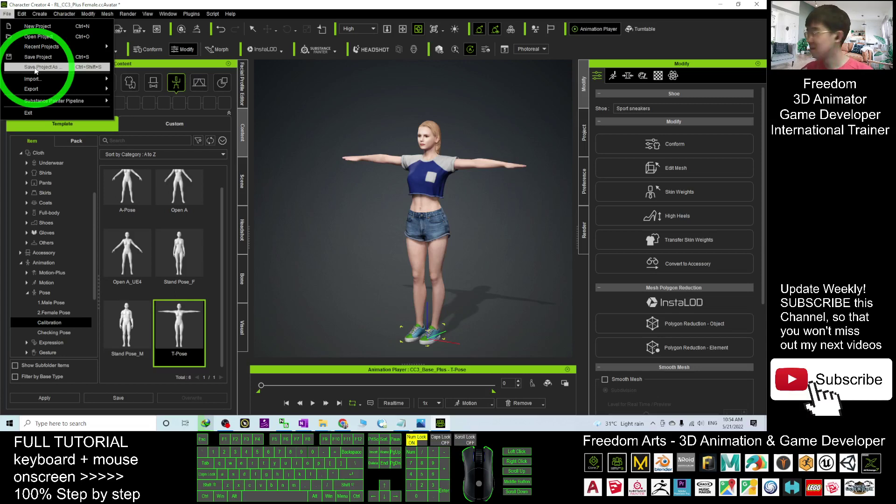
left_click_drag(366, 220, 462, 212)
scroll(464, 201, "up", 17)
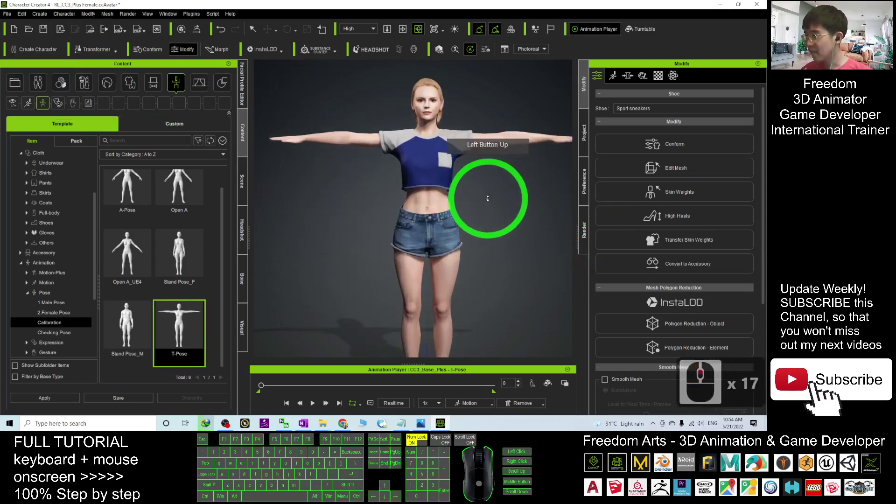
left_click(464, 254)
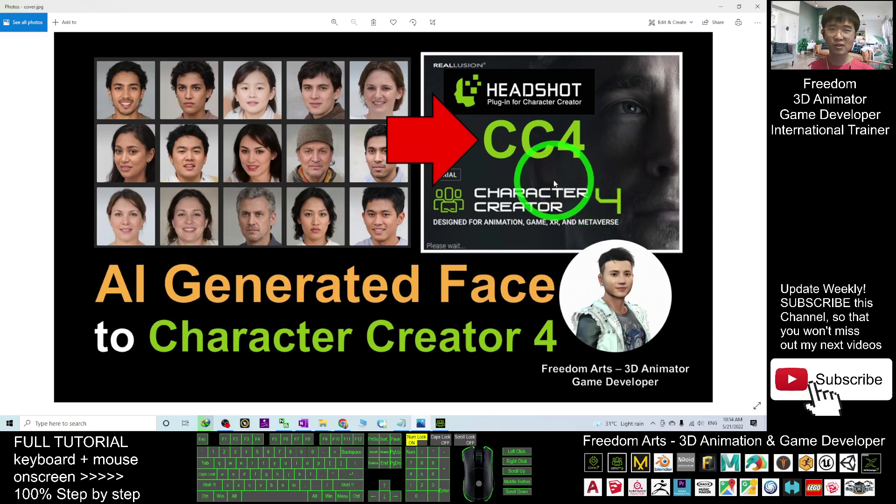
left_click(440, 423)
scroll(392, 187, "up", 8)
left_click(396, 199)
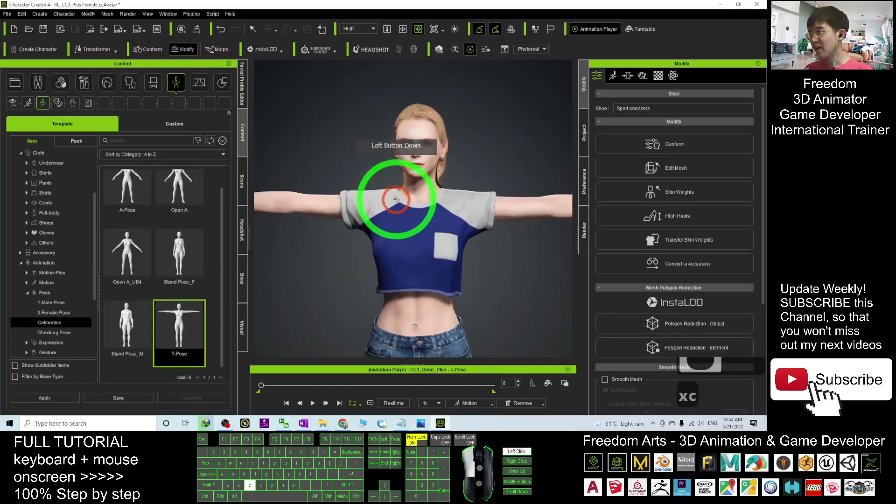
left_click_drag(396, 199, 471, 195)
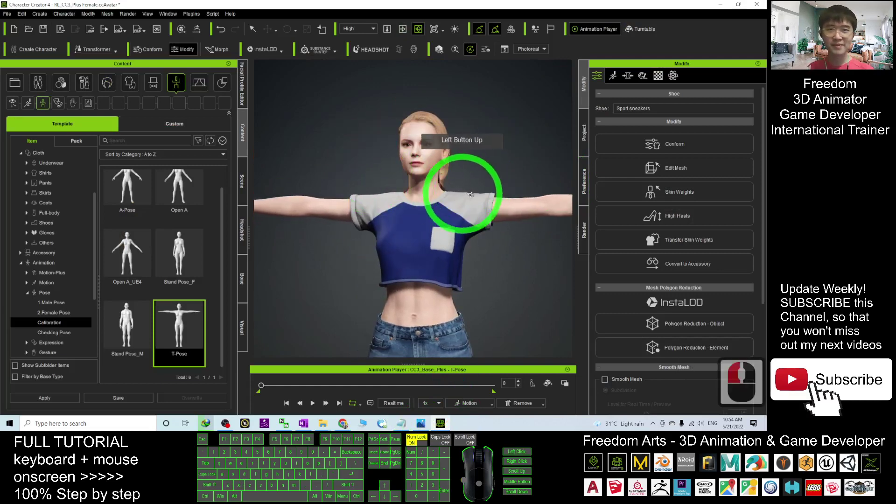